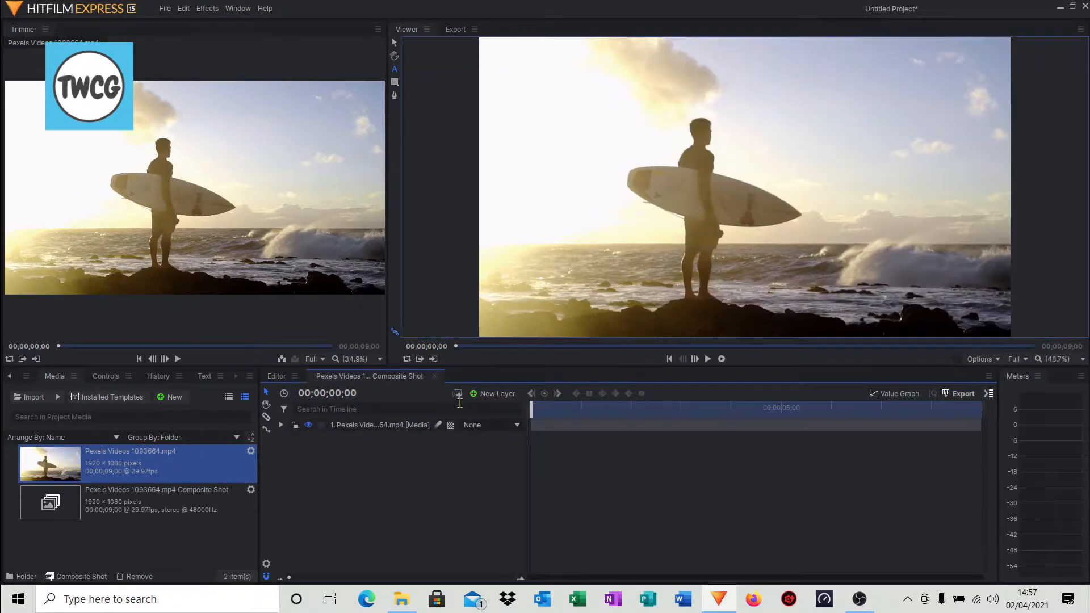
Add a text layer and write "The best surf around" in the viewer.
{"action": "left_click", "coordinate": [492, 393]}
{"action": "left_click", "coordinate": [489, 418]}
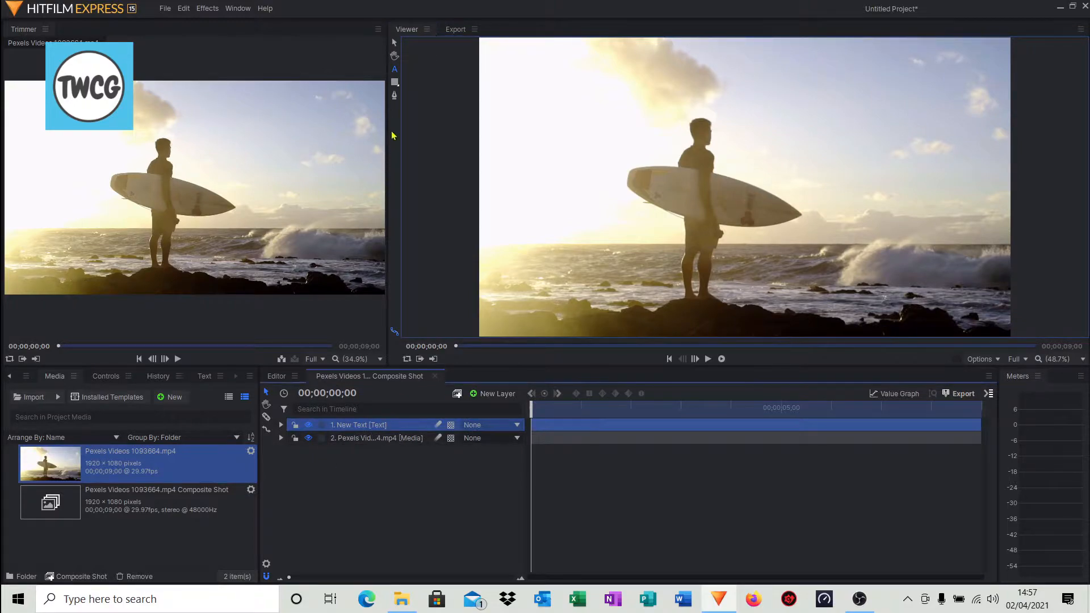
{"action": "left_click", "coordinate": [395, 72]}
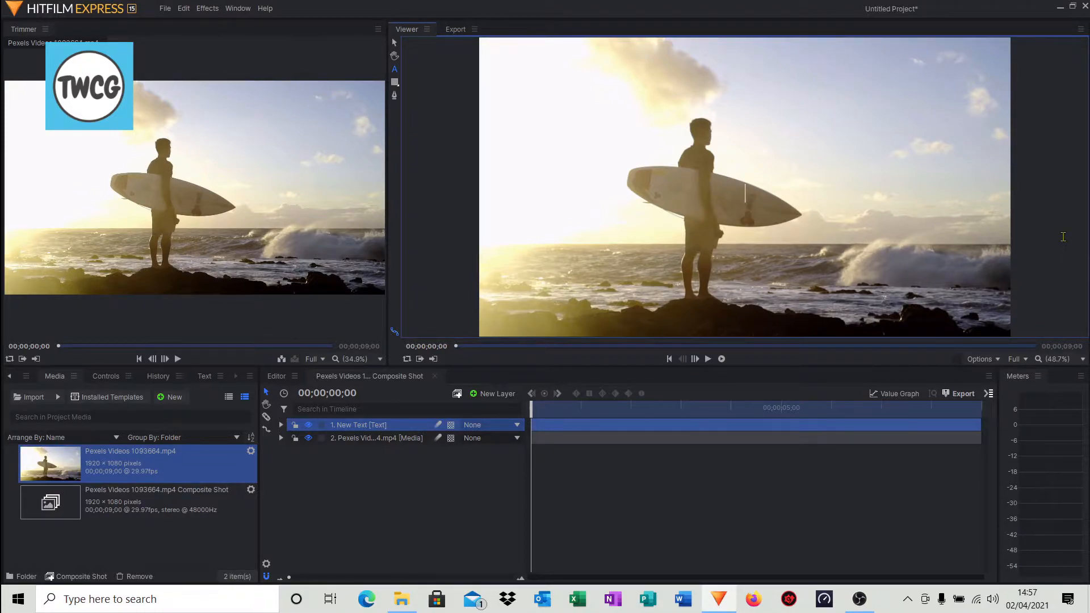
{"action": "type", "text": "The"}
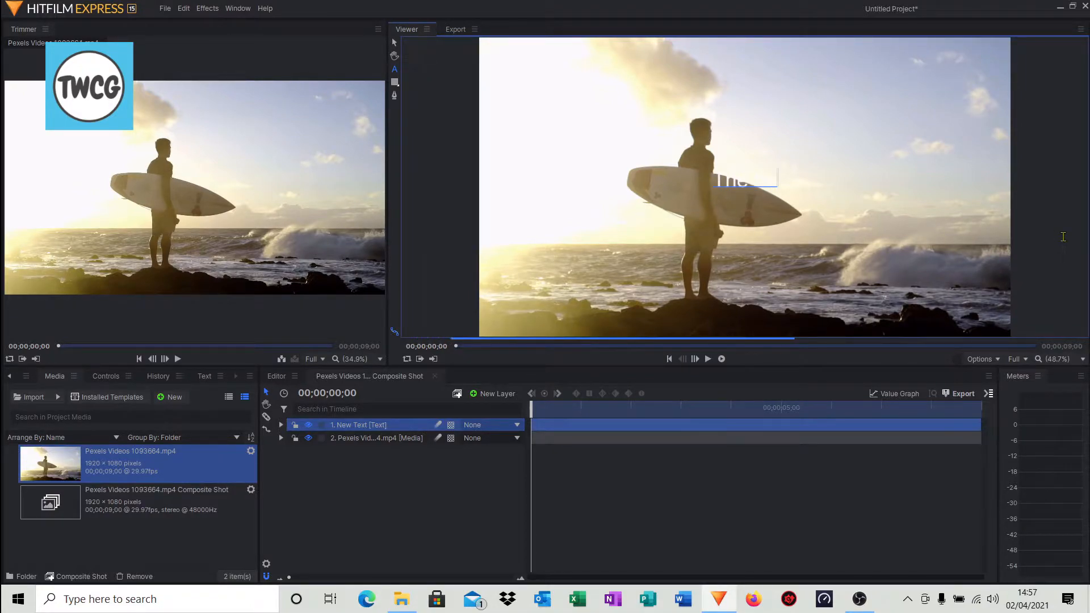
{"action": "type", "text": " best s"}
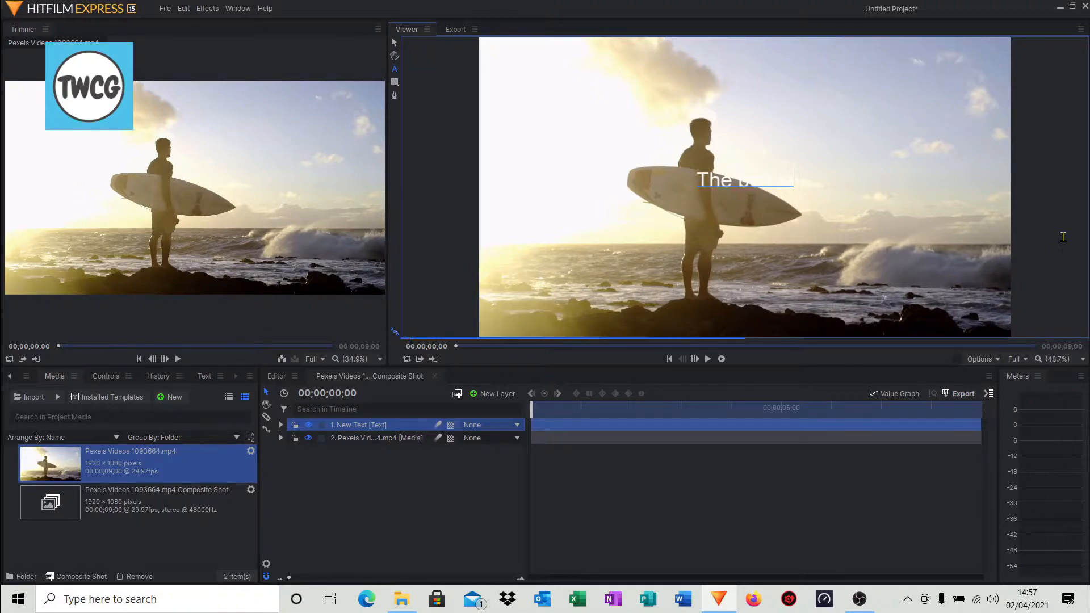
{"action": "type", "text": "urf aro"}
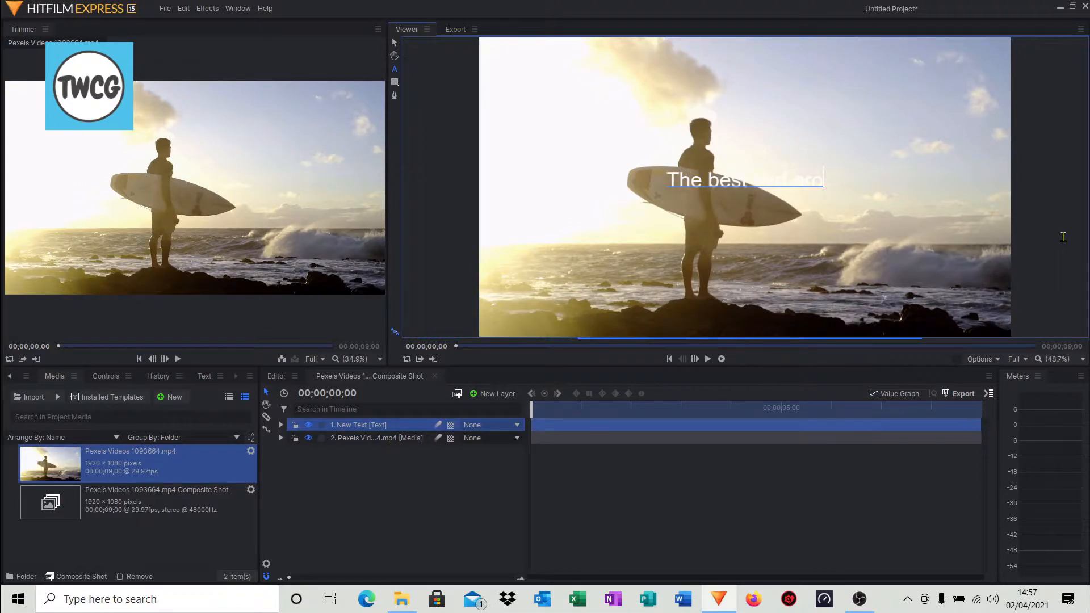
{"action": "type", "text": "und"}
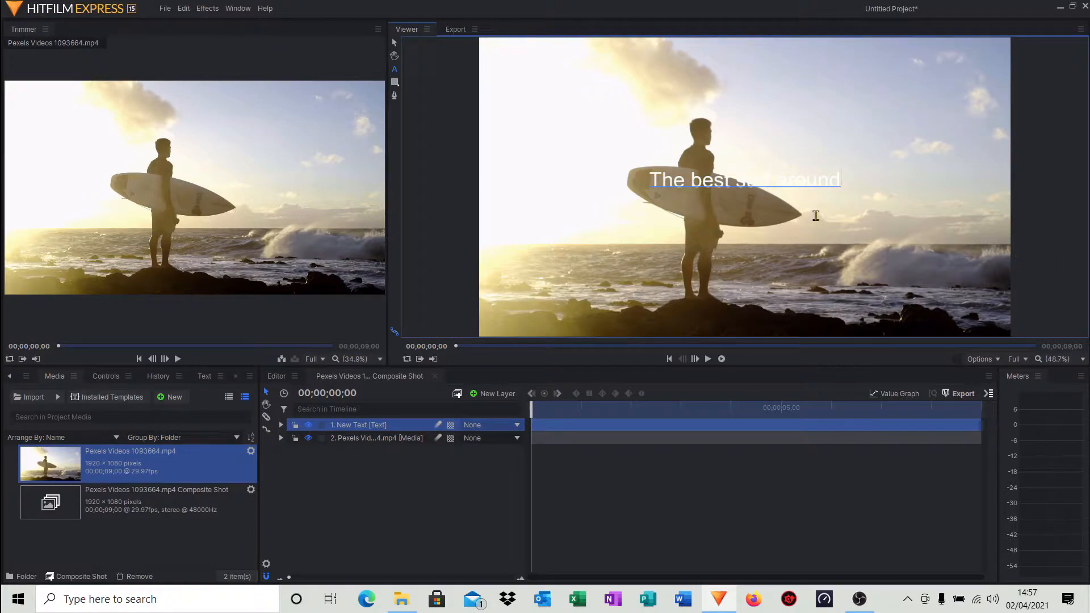
{"action": "left_click", "coordinate": [814, 222]}
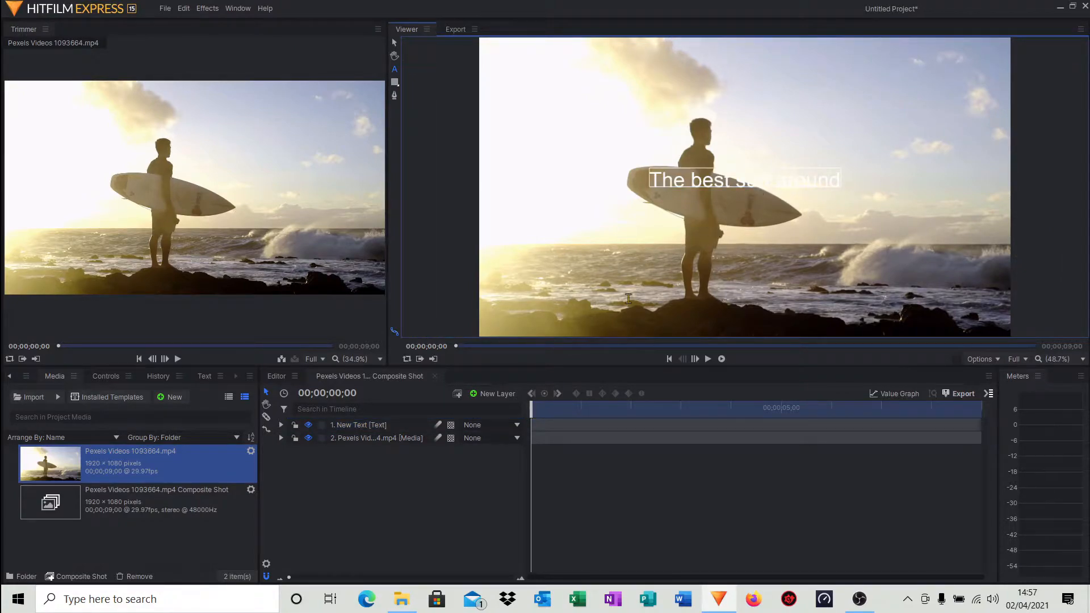
Add a new plane layer with default settings and scale it down to a small black box below the text.
{"action": "left_click", "coordinate": [497, 394]}
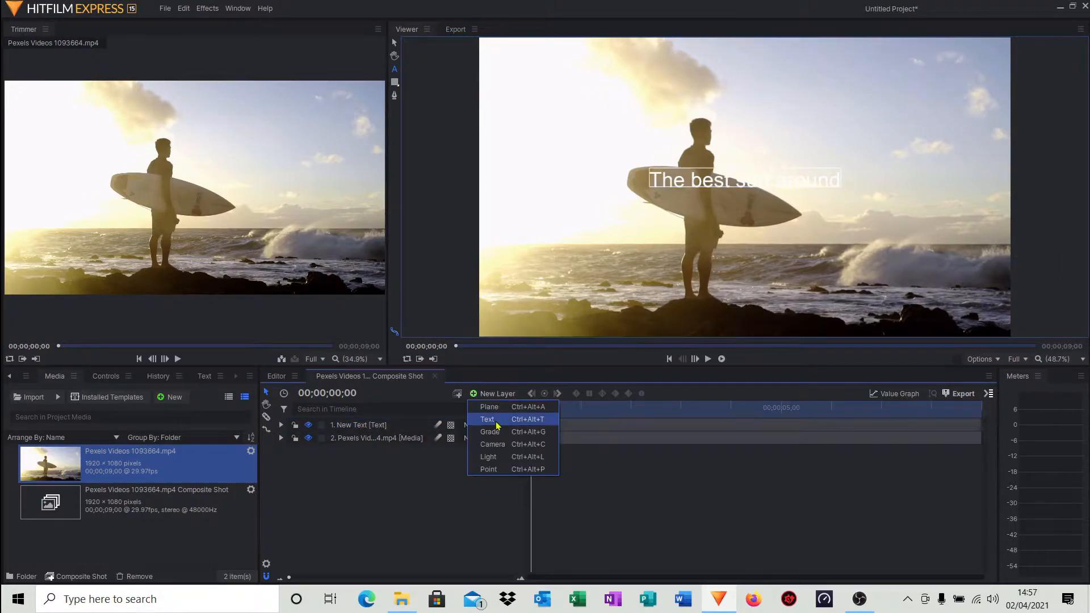
{"action": "left_click", "coordinate": [493, 407]}
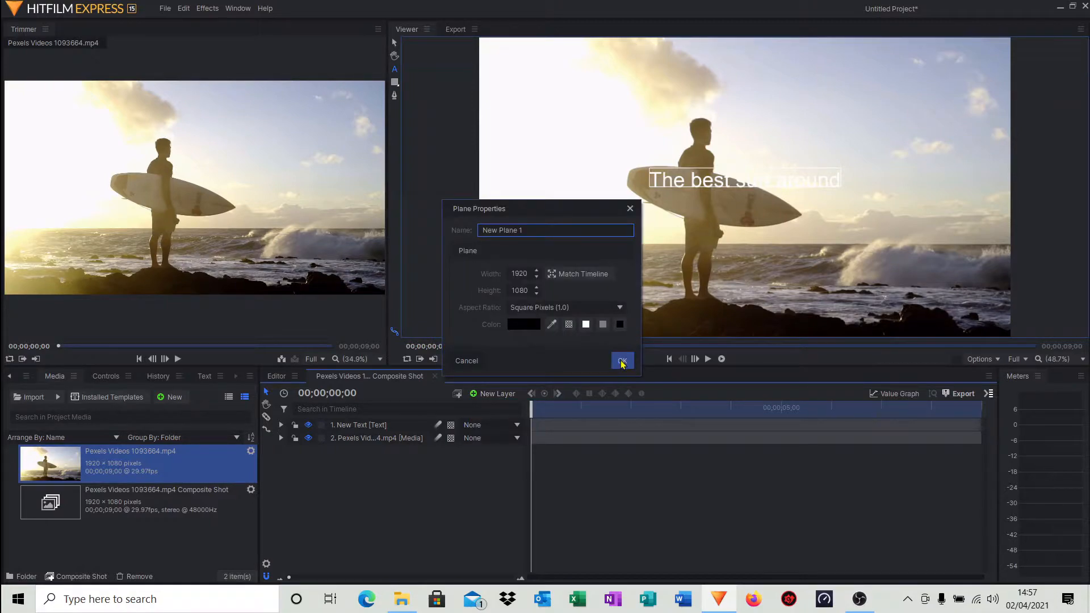
{"action": "left_click", "coordinate": [622, 360]}
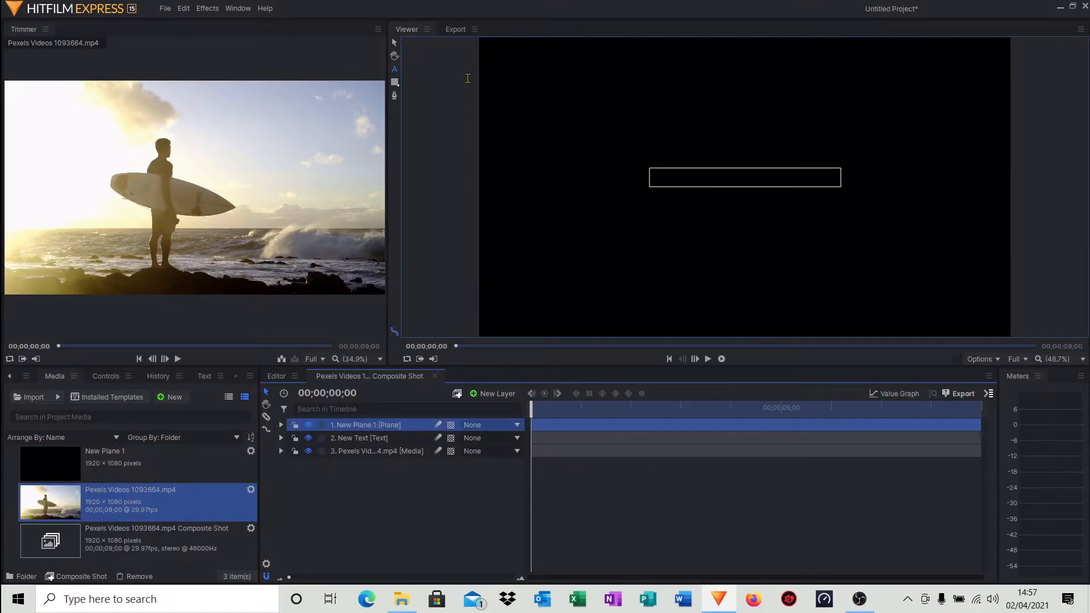
{"action": "left_click", "coordinate": [393, 44]}
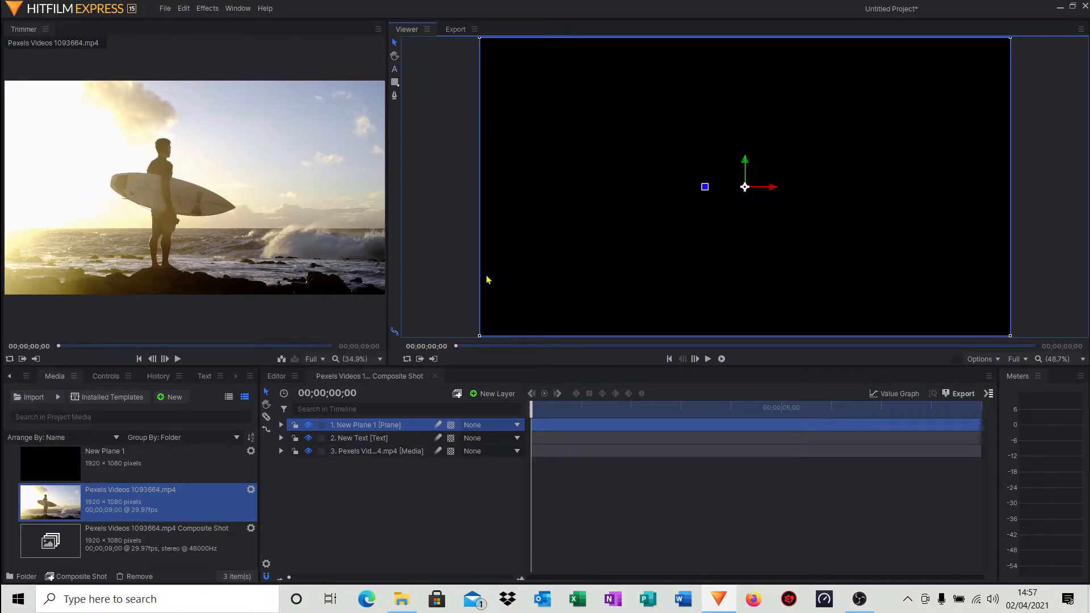
{"action": "left_click_drag", "start_coordinate": [480, 338], "coordinate": [726, 231]}
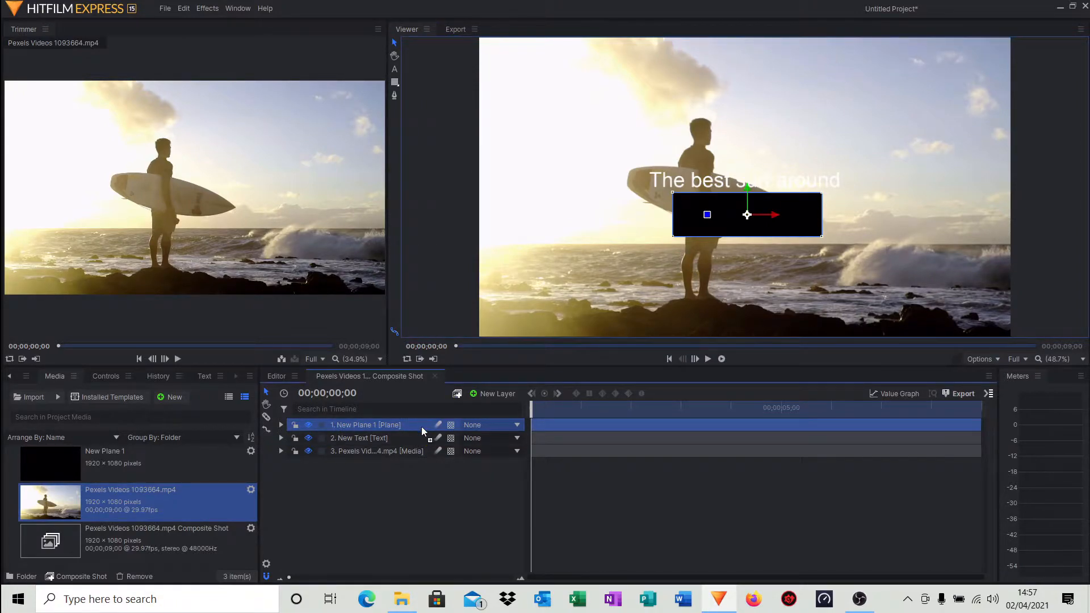
Move the plane layer beneath the text layer and position the plane behind the text as a backdrop.
{"action": "left_click_drag", "start_coordinate": [422, 431], "coordinate": [425, 446]}
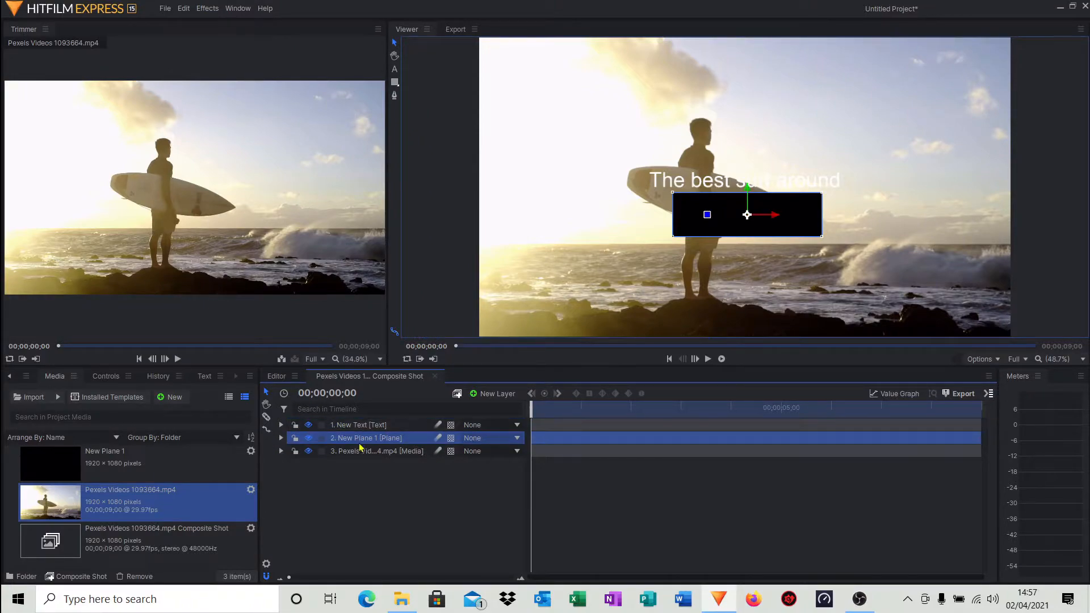
{"action": "left_click_drag", "start_coordinate": [801, 228], "coordinate": [843, 193]}
{"action": "left_click", "coordinate": [789, 237]}
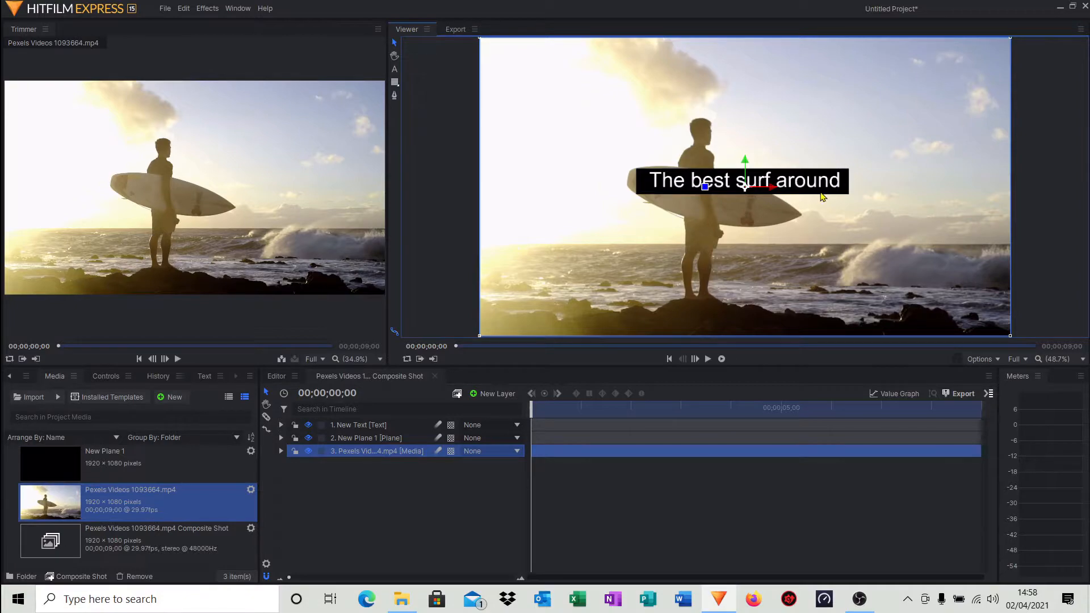
Move the text and its backdrop plane up near the top of the frame.
{"action": "left_click_drag", "start_coordinate": [808, 188], "coordinate": [804, 78]}
{"action": "left_click_drag", "start_coordinate": [817, 174], "coordinate": [816, 77]}
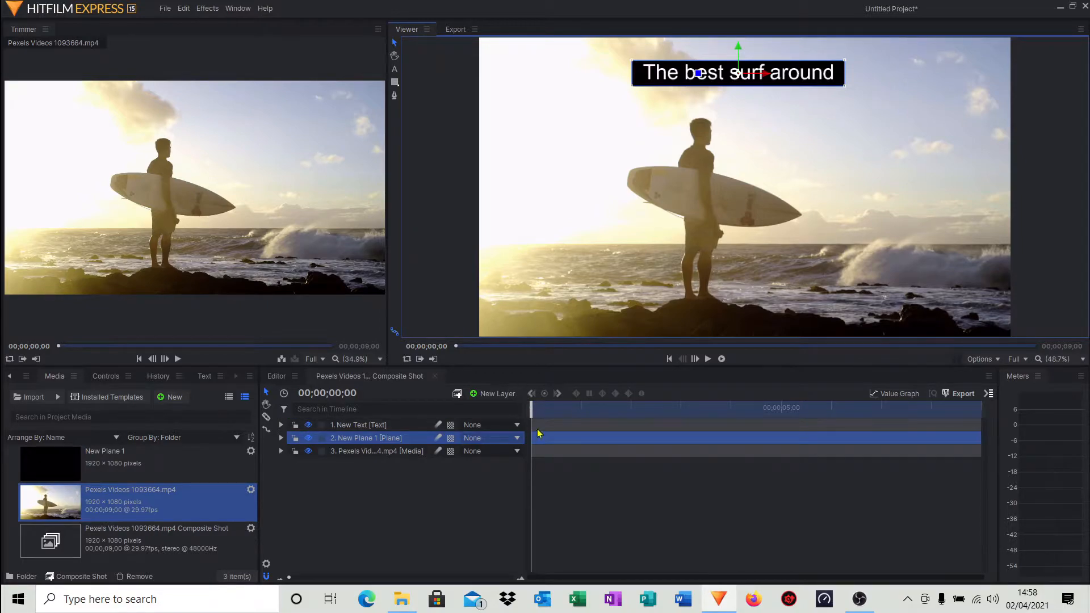
Trim the text and plane layers so they run from about 2 seconds to about 4.4 seconds.
{"action": "left_click_drag", "start_coordinate": [980, 426], "coordinate": [785, 444]}
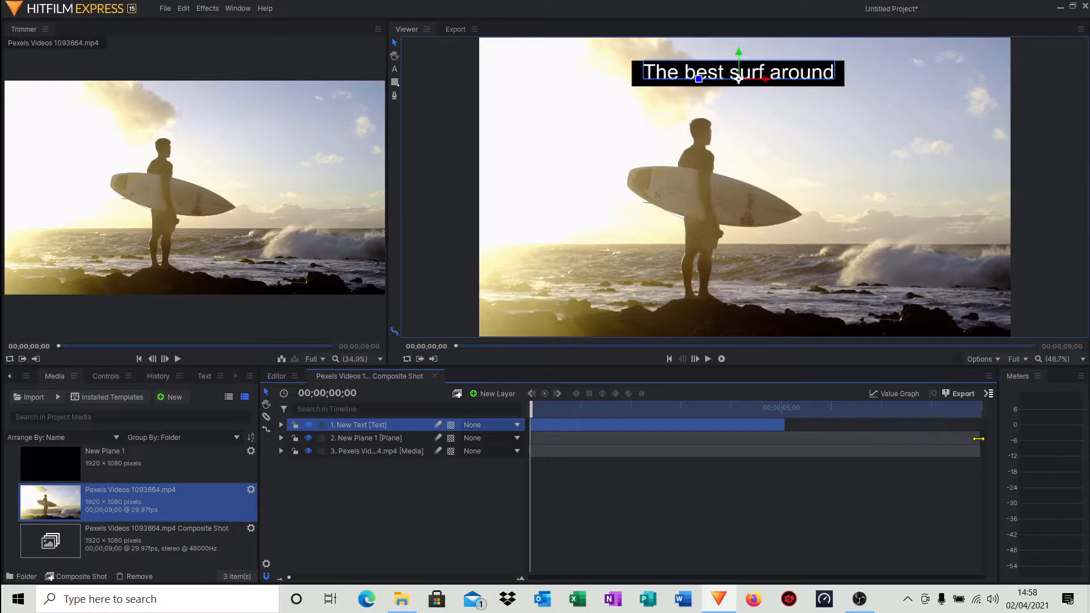
{"action": "left_click_drag", "start_coordinate": [980, 438], "coordinate": [784, 439]}
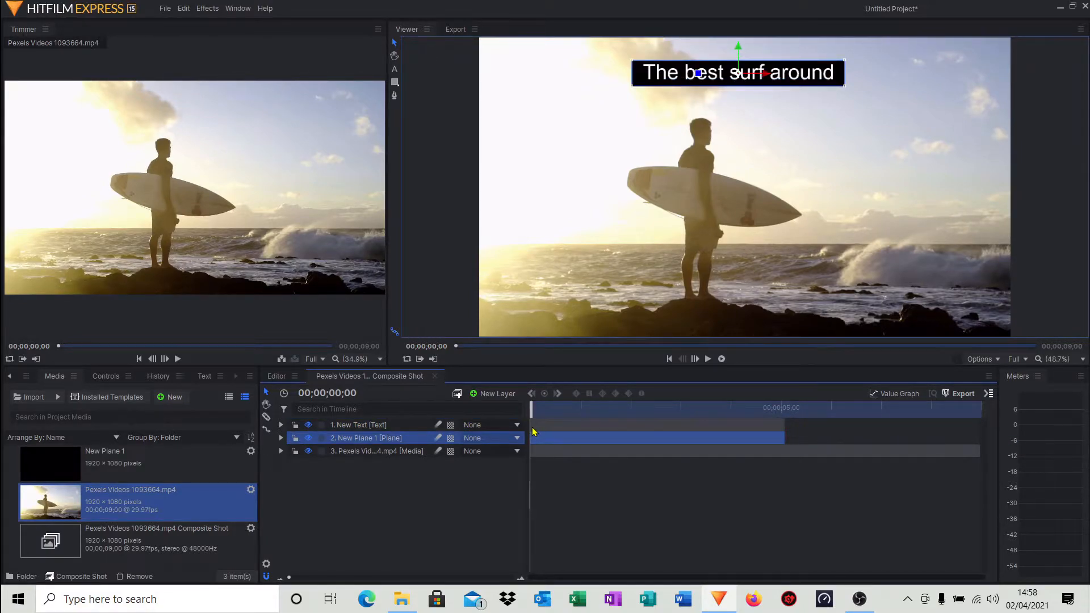
{"action": "left_click_drag", "start_coordinate": [529, 425], "coordinate": [623, 426]}
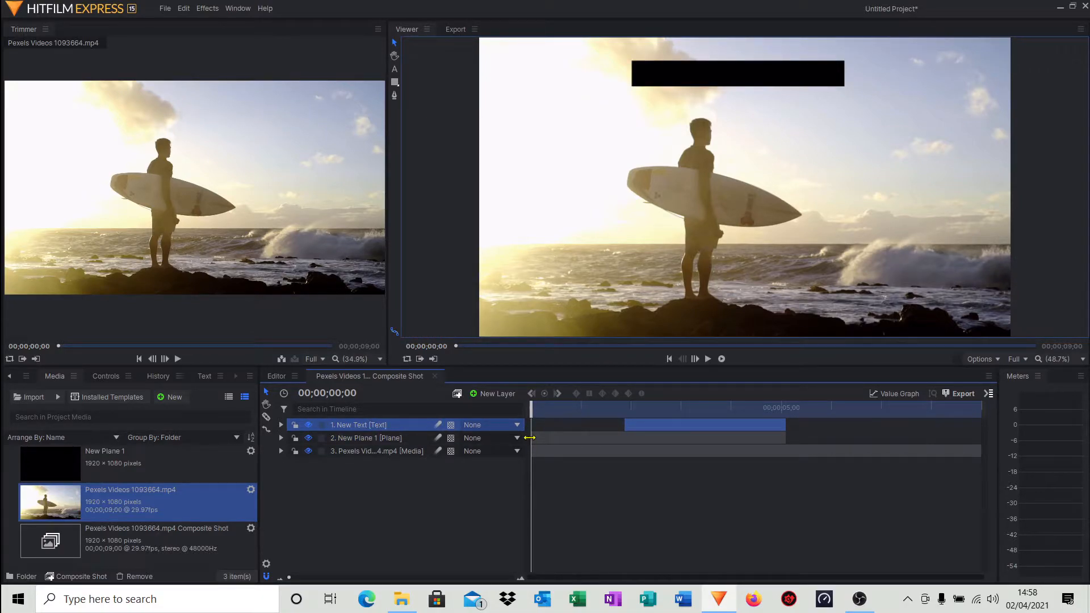
{"action": "left_click_drag", "start_coordinate": [530, 438], "coordinate": [624, 438]}
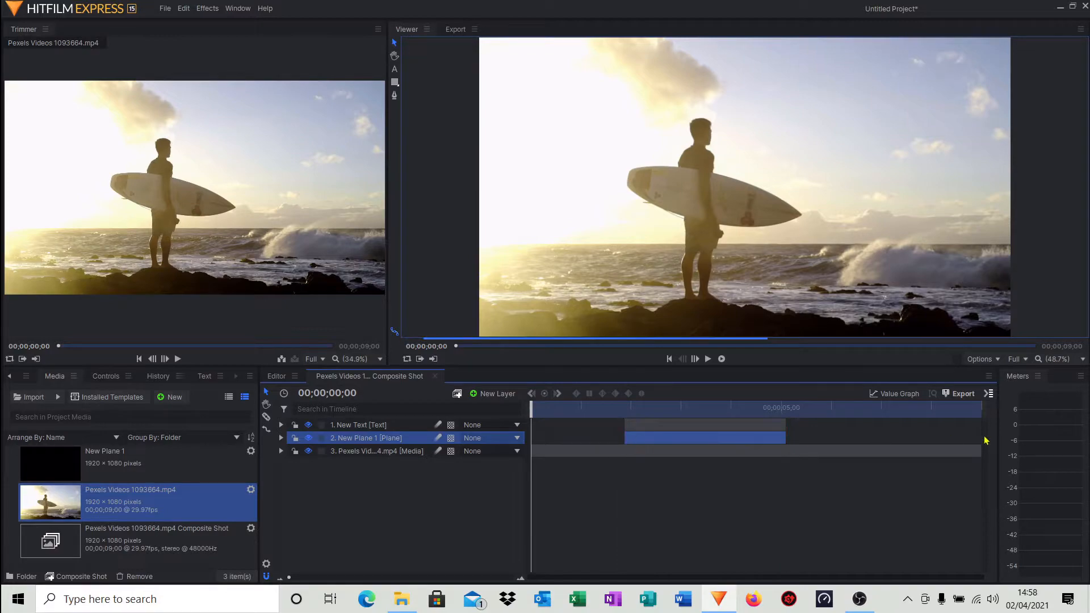
{"action": "left_click_drag", "start_coordinate": [787, 424], "coordinate": [752, 441]}
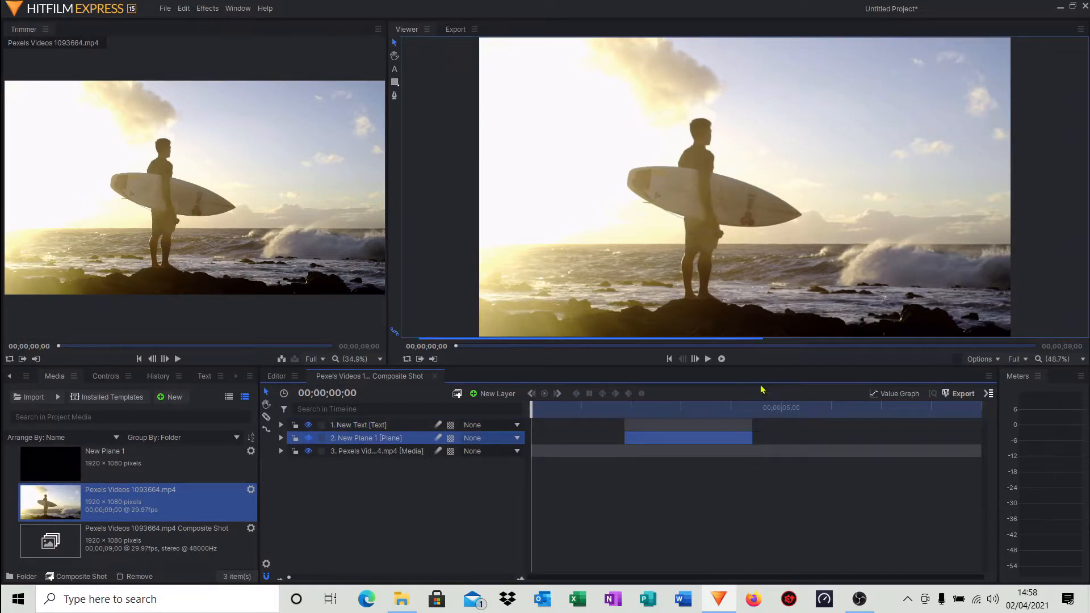
Play back the composition and place the playhead at 00;00;02;06.
{"action": "left_click", "coordinate": [707, 360]}
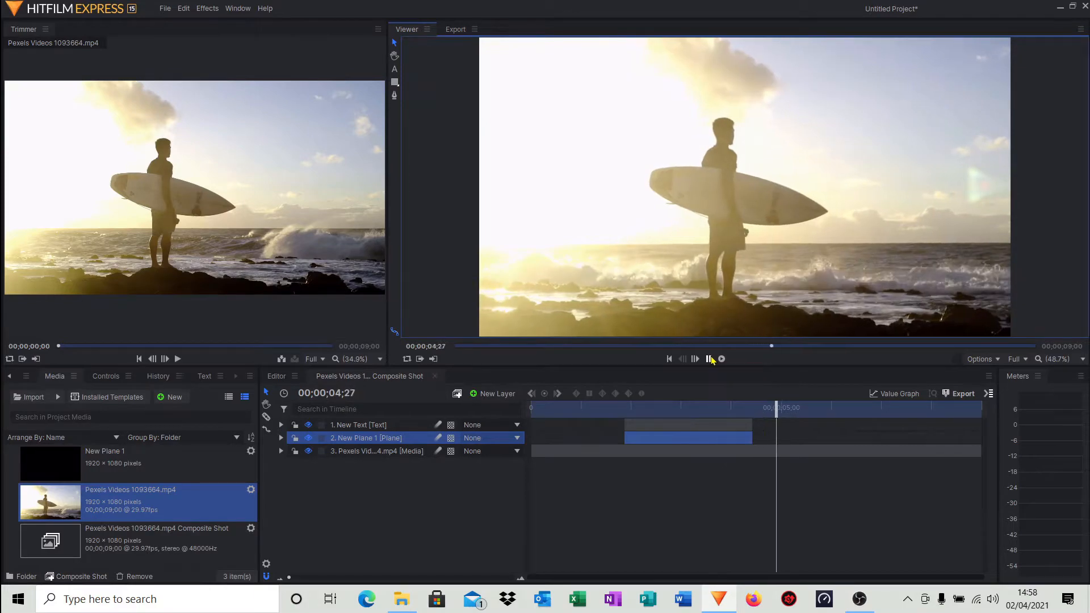
{"action": "left_click", "coordinate": [708, 359]}
{"action": "left_click_drag", "start_coordinate": [779, 410], "coordinate": [641, 416]}
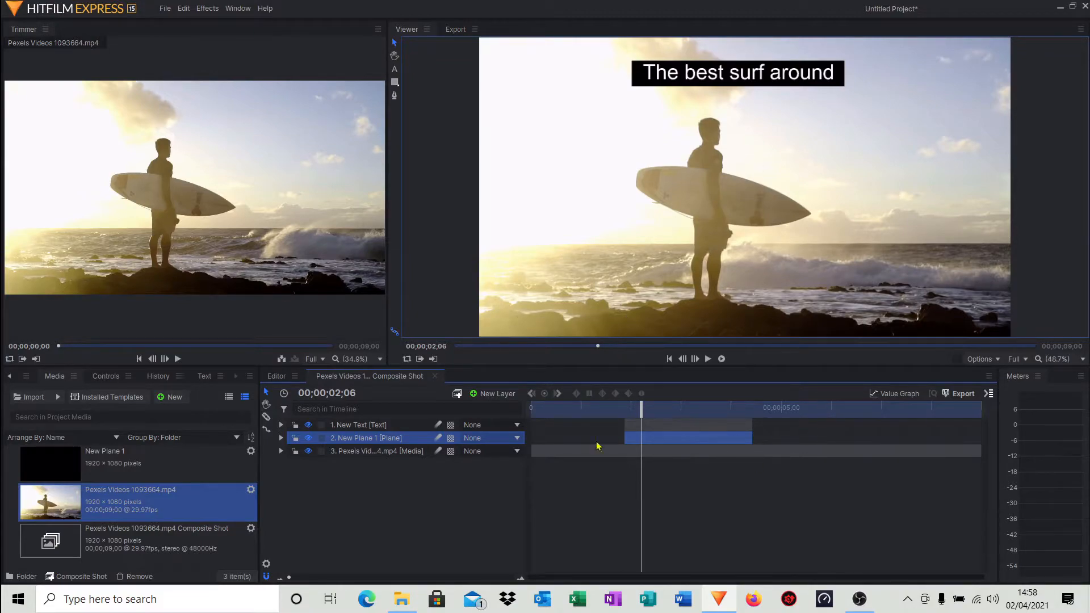
Add a second text layer reading "on this beautiful beach" in the middle of the frame.
{"action": "left_click", "coordinate": [484, 394]}
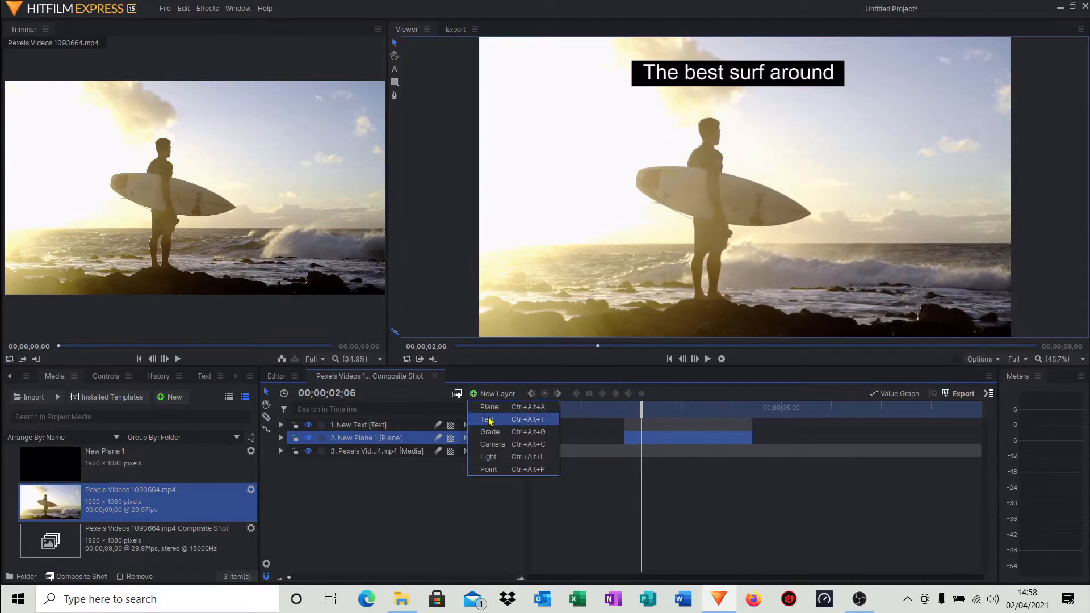
{"action": "left_click", "coordinate": [490, 420]}
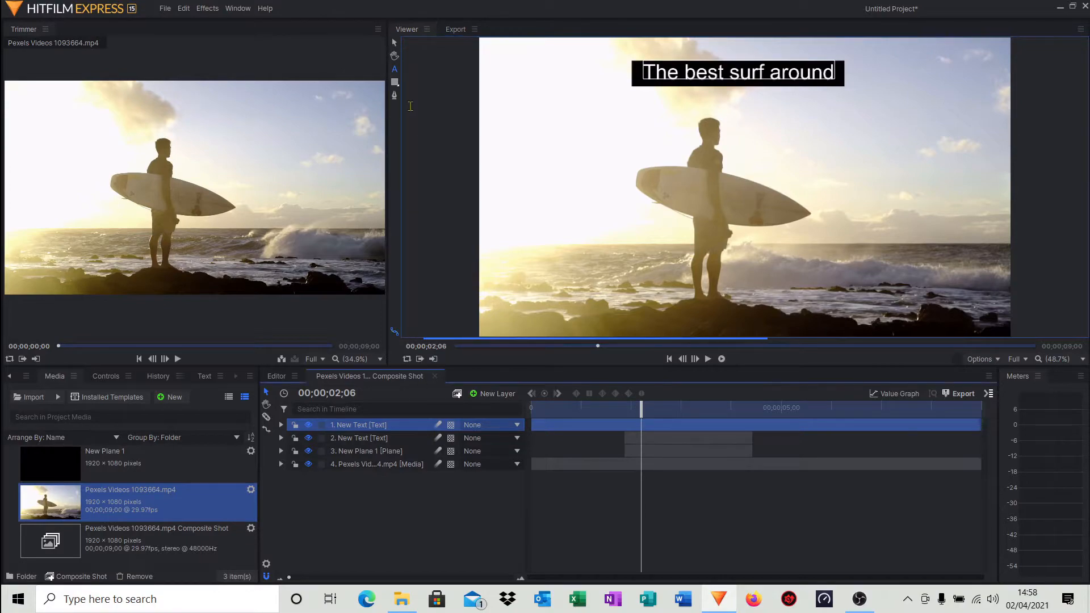
{"action": "left_click", "coordinate": [395, 74]}
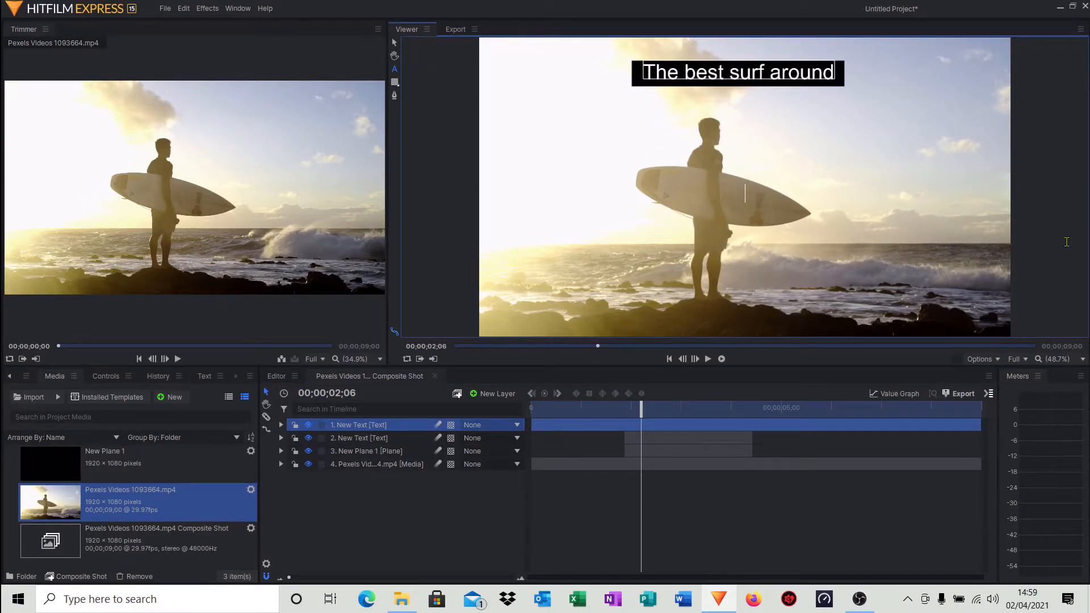
{"action": "type", "text": "o"}
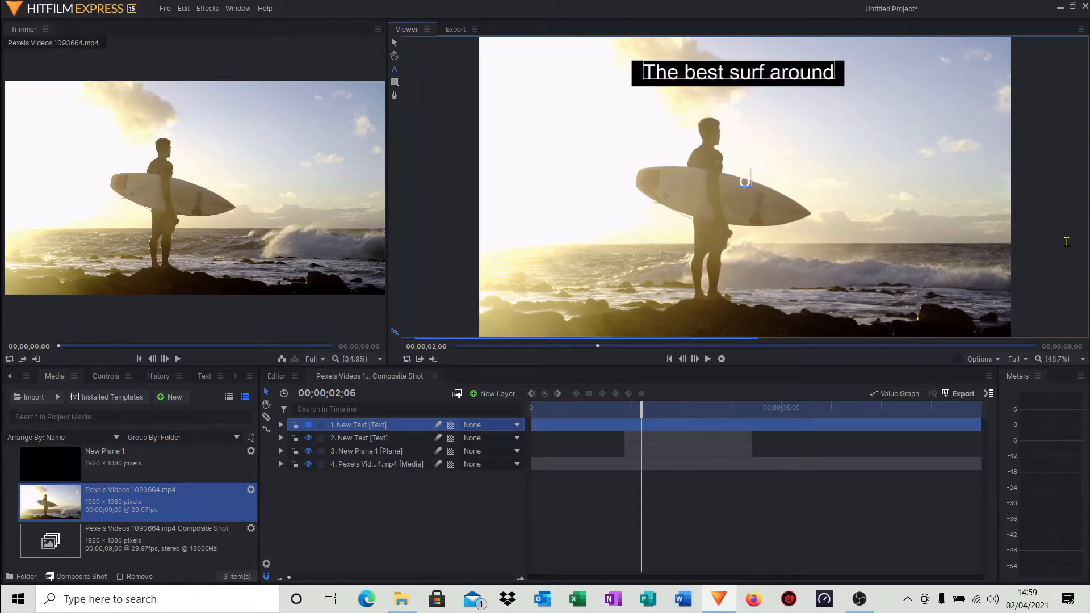
{"action": "type", "text": "n this beac"}
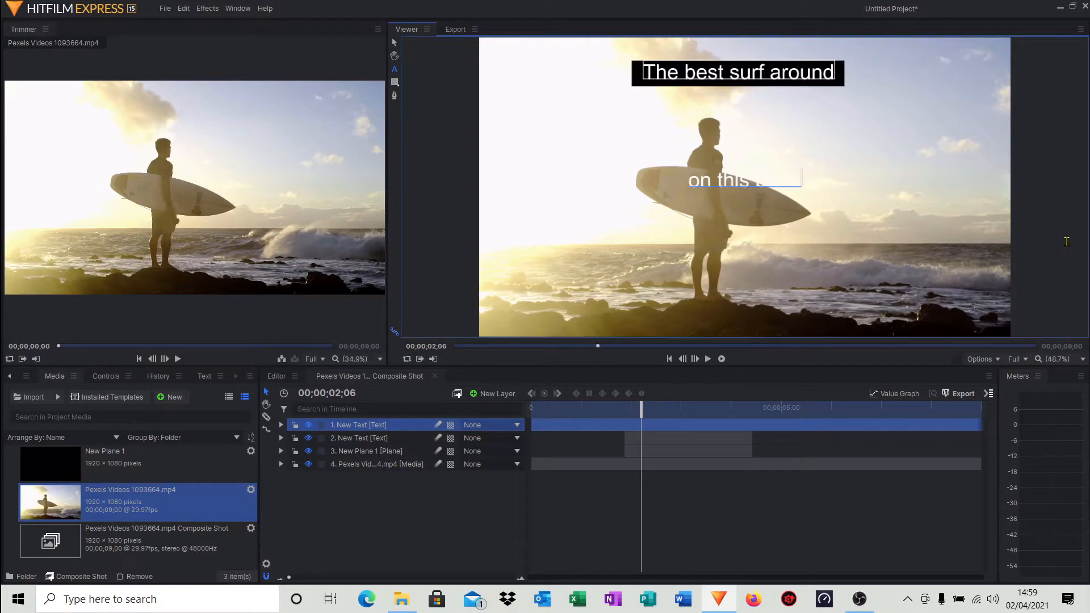
{"action": "type", "text": "tifu"}
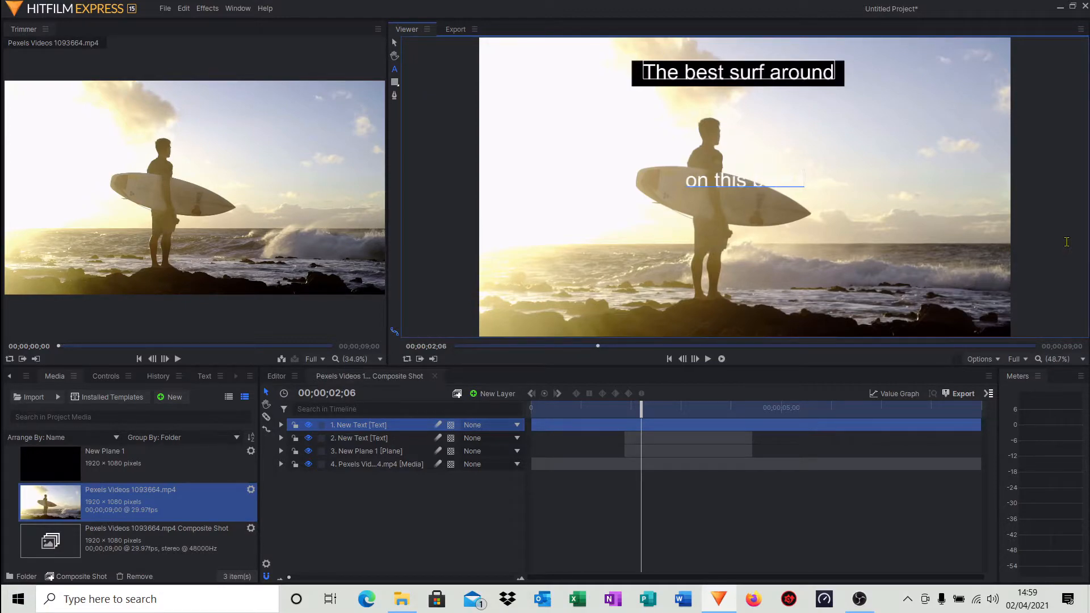
{"action": "type", "text": "l beac"}
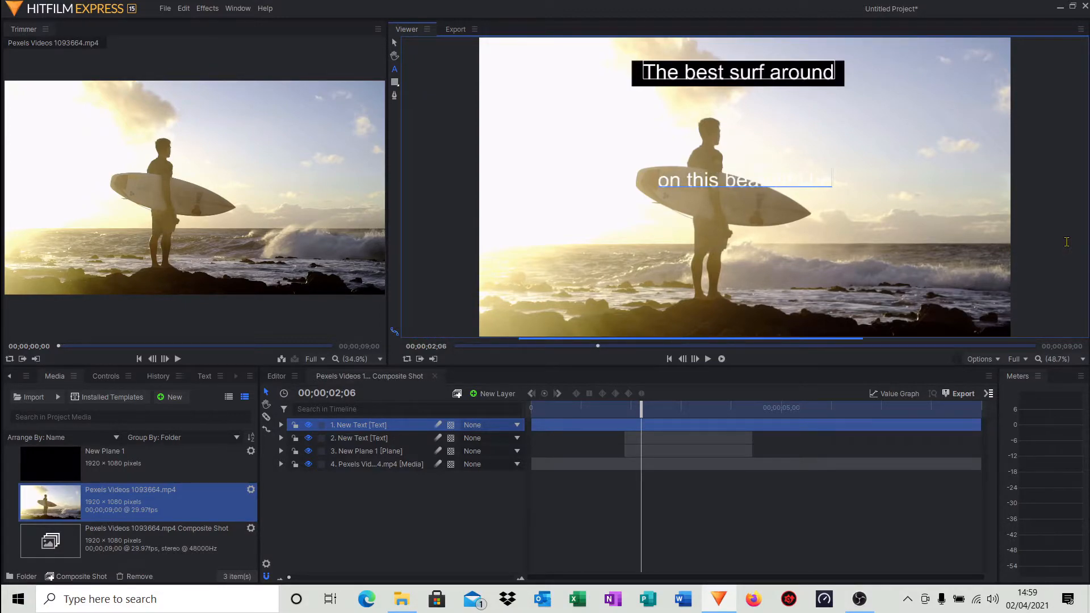
{"action": "type", "text": "h"}
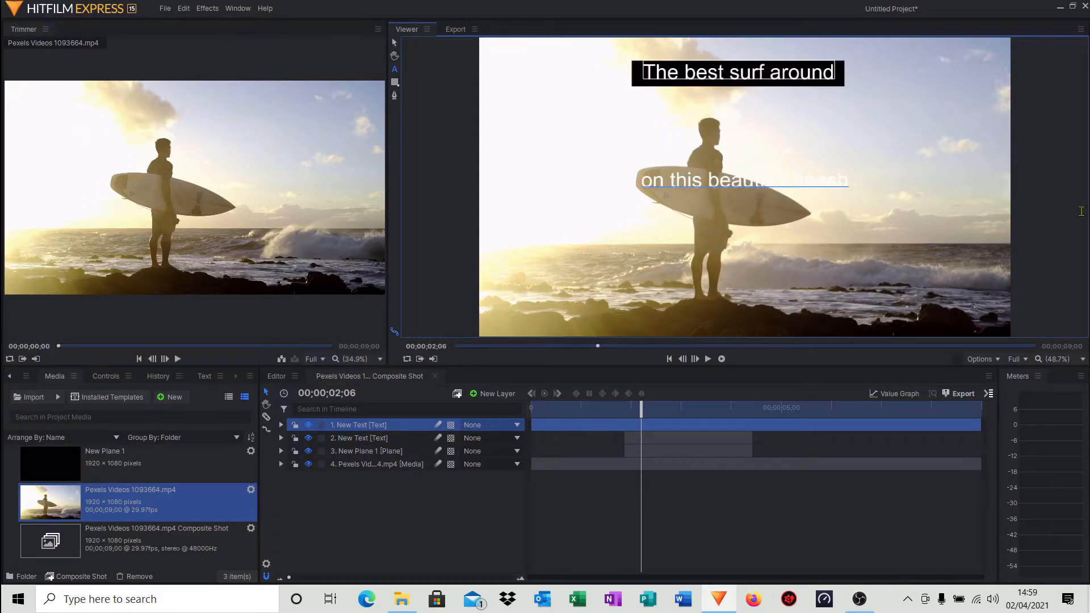
{"action": "left_click", "coordinate": [813, 216]}
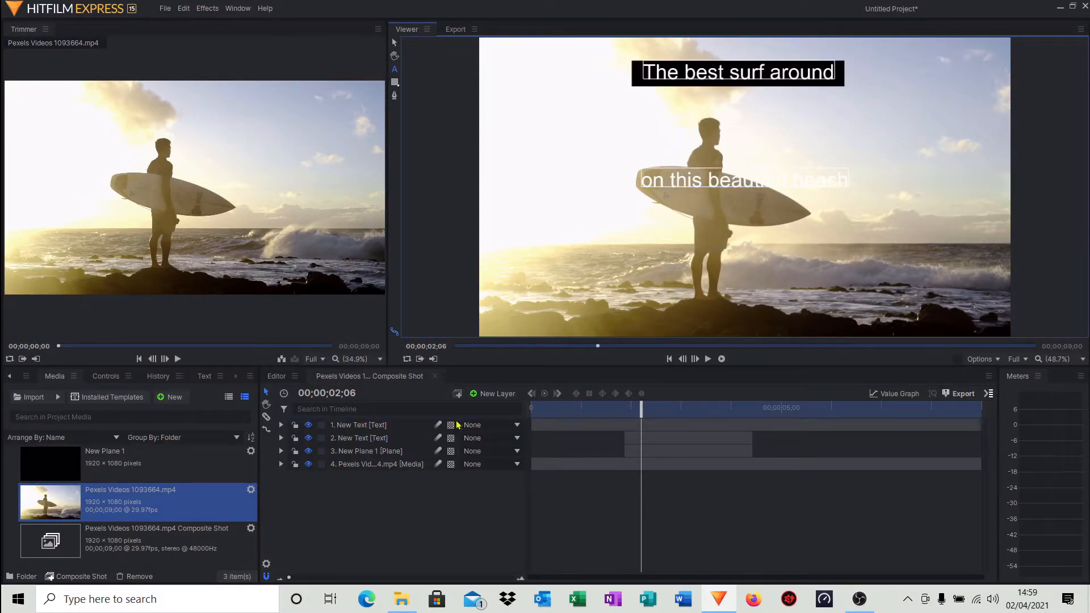
Add a new plane layer and scale it down into a small black box.
{"action": "left_click", "coordinate": [474, 395]}
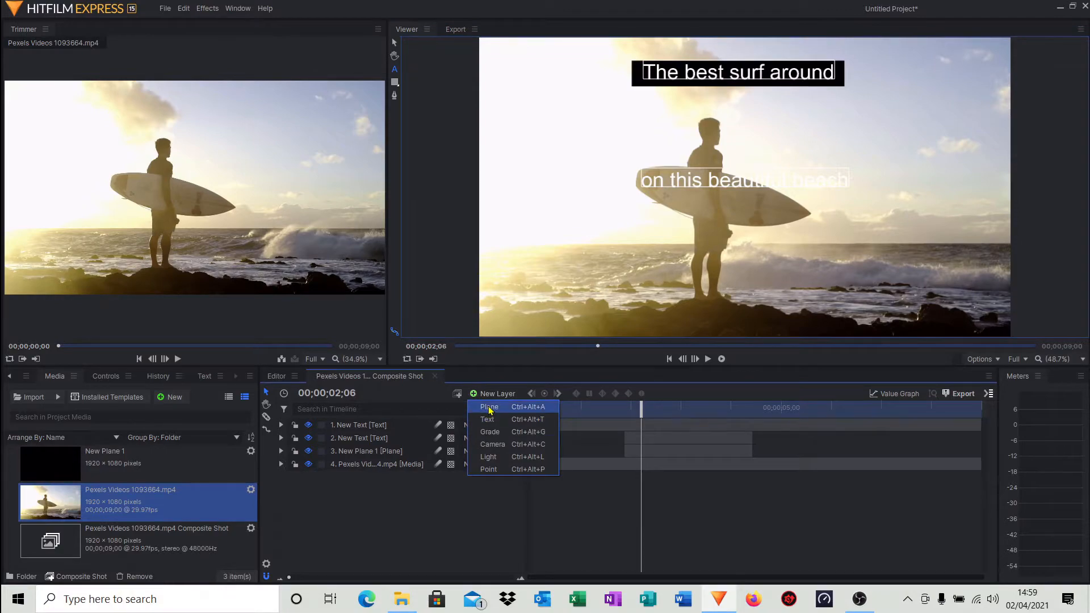
{"action": "left_click", "coordinate": [487, 406]}
{"action": "left_click", "coordinate": [622, 360]}
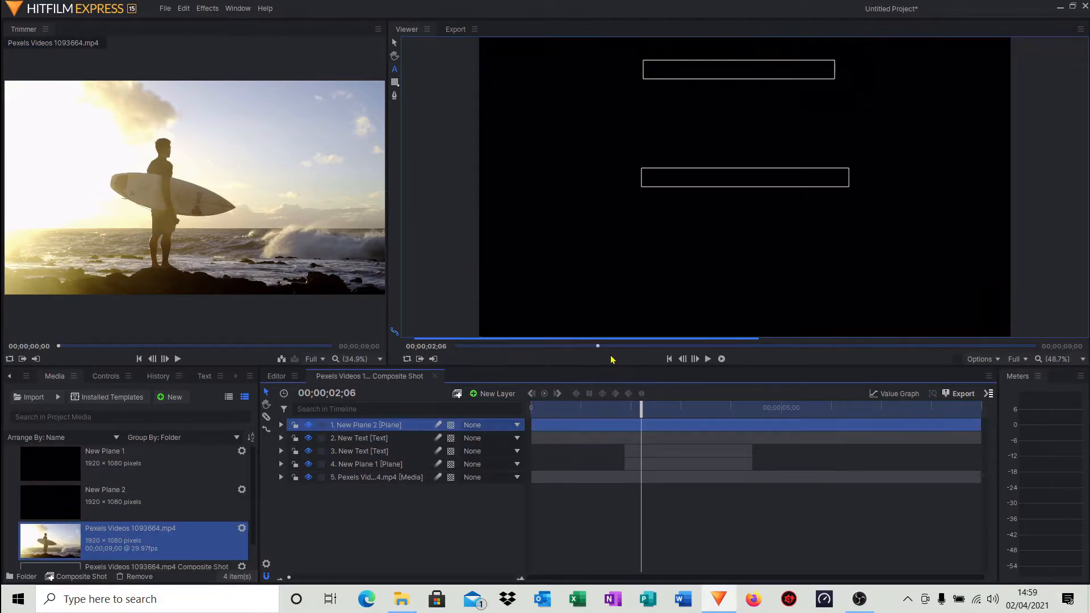
{"action": "left_click", "coordinate": [393, 43]}
{"action": "left_click_drag", "start_coordinate": [481, 40], "coordinate": [634, 160]}
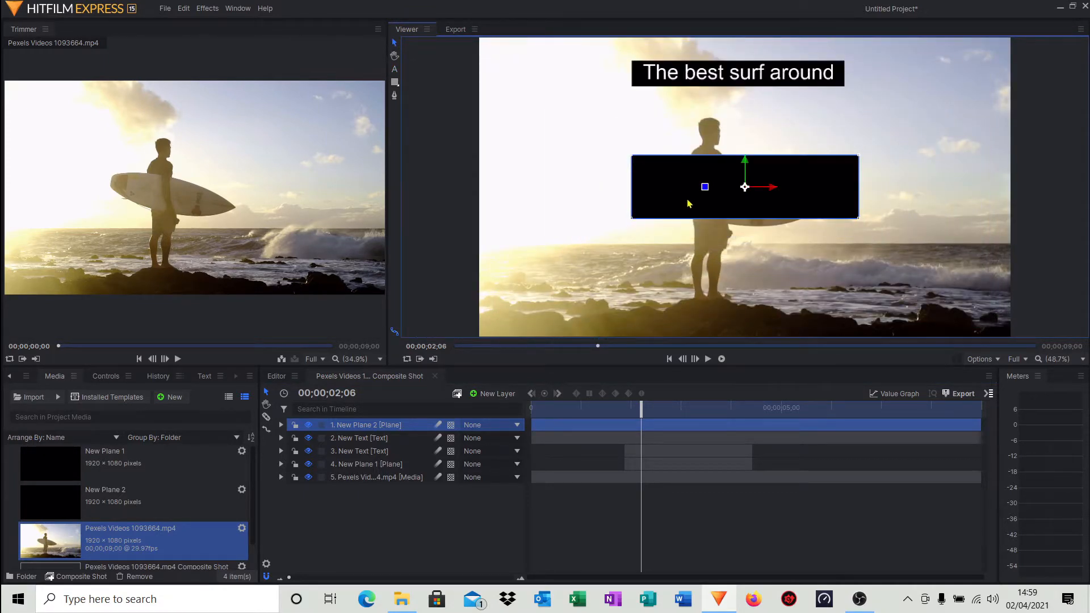
Place the plane beneath the second text layer and position it behind the caption "on this beautiful beach".
{"action": "left_click_drag", "start_coordinate": [689, 203], "coordinate": [691, 246]}
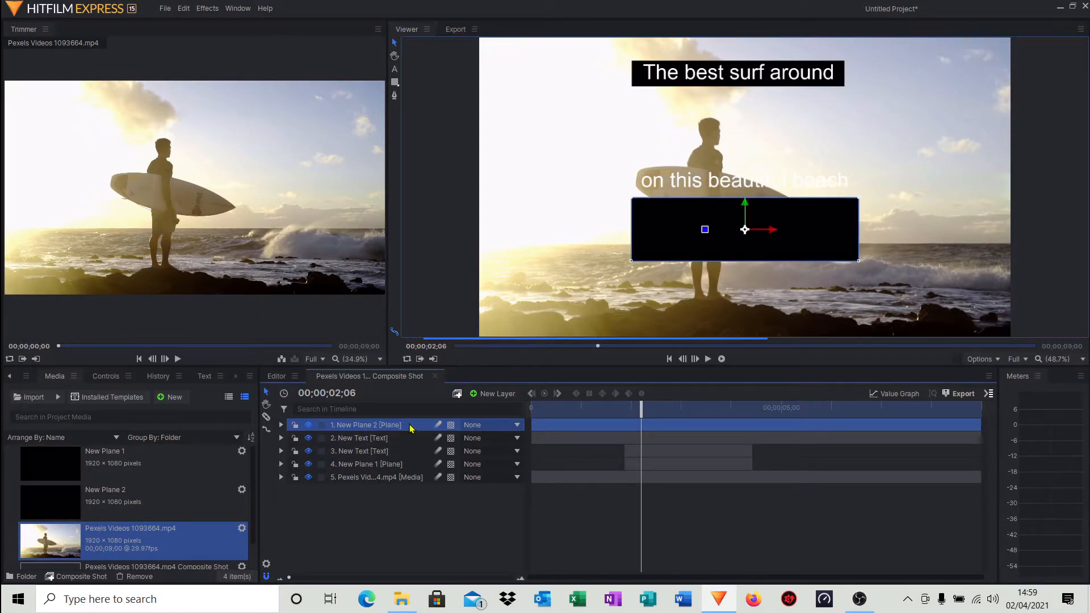
{"action": "left_click_drag", "start_coordinate": [409, 426], "coordinate": [406, 441]}
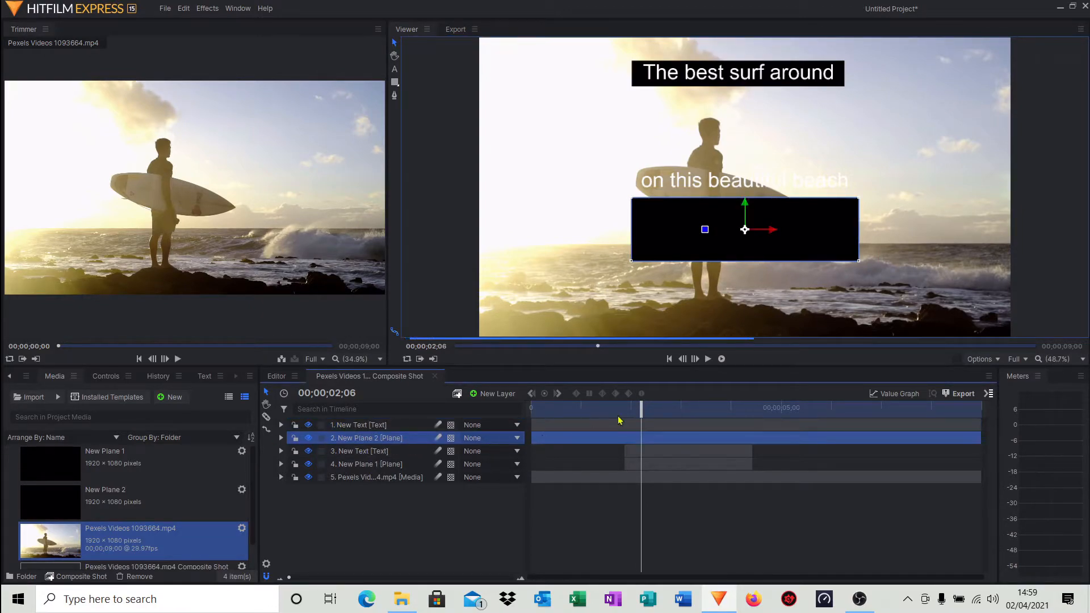
{"action": "left_click_drag", "start_coordinate": [672, 254], "coordinate": [636, 197]}
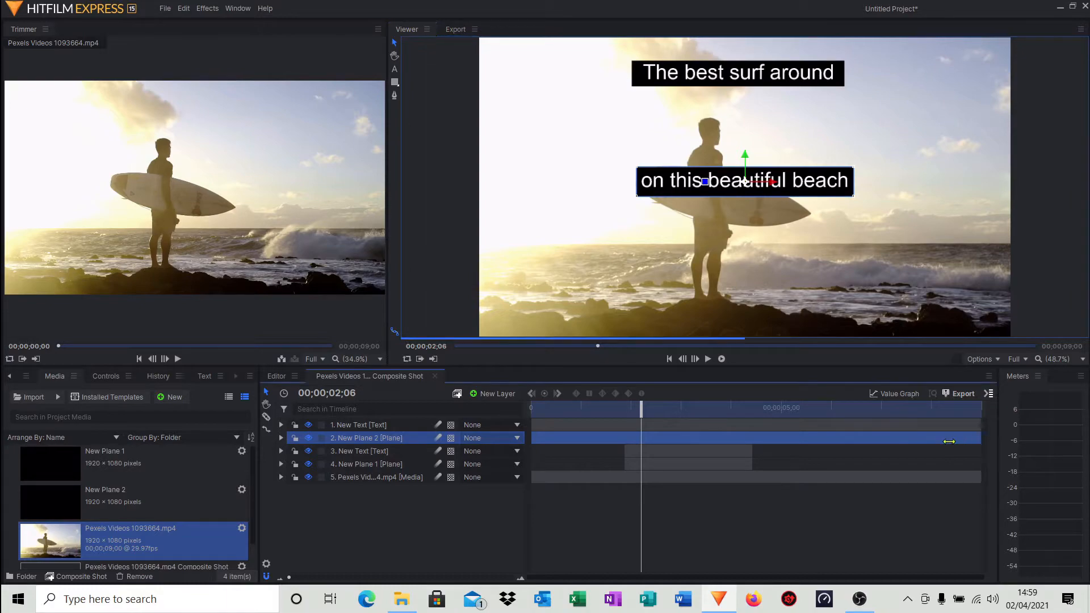
Trim the second caption text layer and its plane to the same span of about 2.5 seconds.
{"action": "left_click_drag", "start_coordinate": [980, 441], "coordinate": [838, 433]}
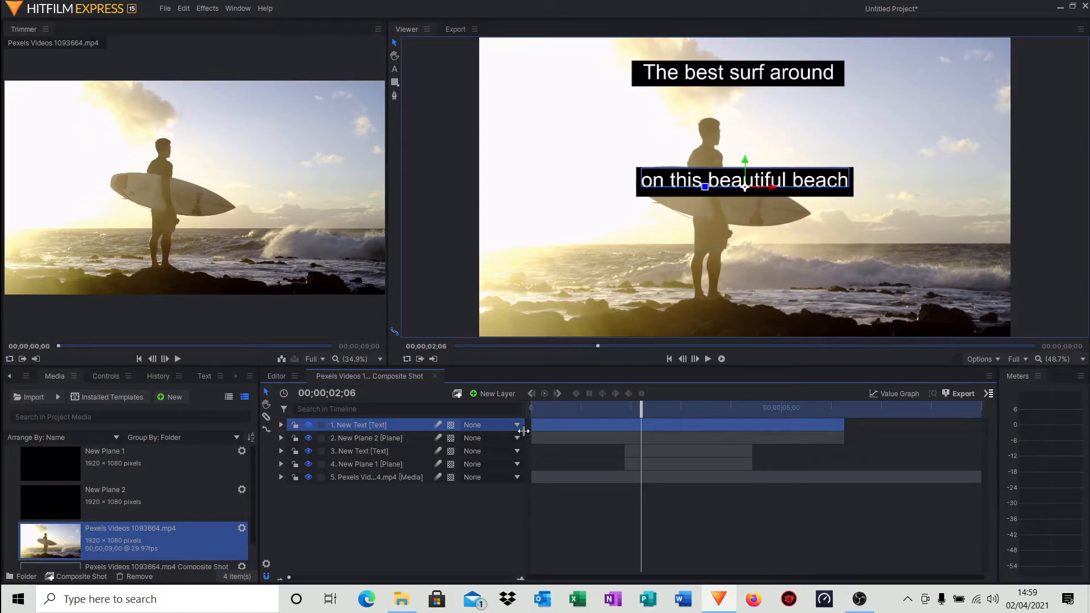
{"action": "left_click_drag", "start_coordinate": [528, 425], "coordinate": [719, 426]}
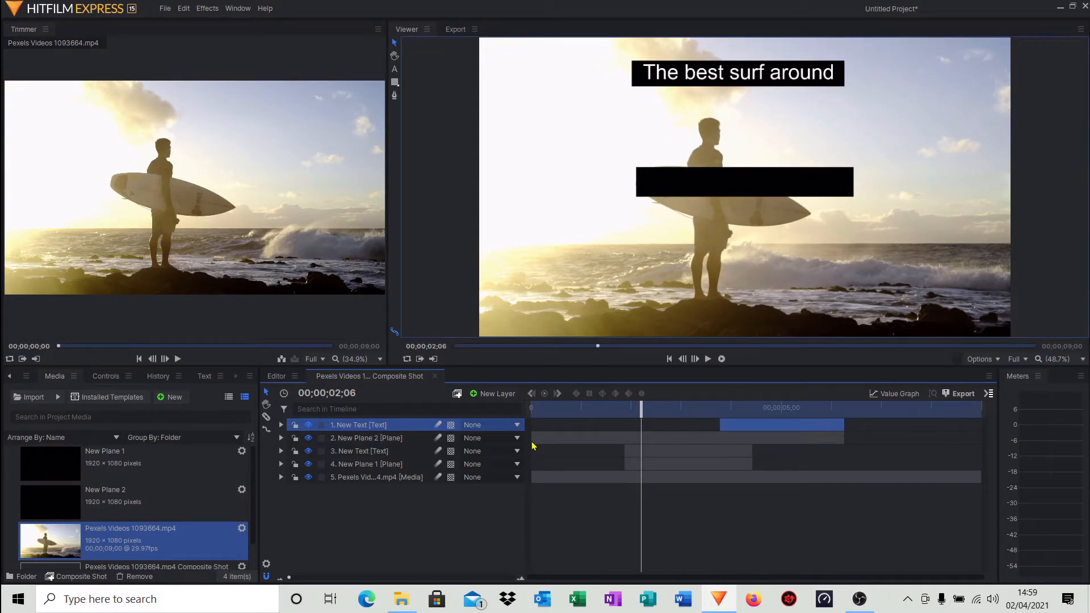
{"action": "left_click", "coordinate": [534, 438]}
{"action": "left_click_drag", "start_coordinate": [530, 439], "coordinate": [722, 438]}
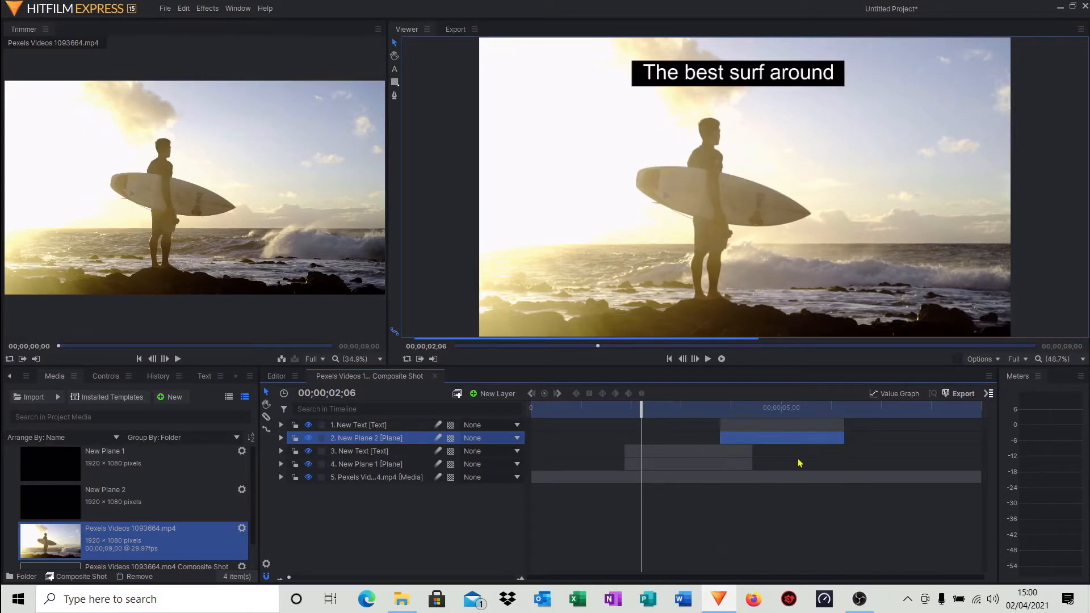
Move the second caption text and plane layers together to start at about 4.1 seconds.
{"action": "left_click", "coordinate": [821, 429], "text": "ctrl"}
{"action": "left_click_drag", "start_coordinate": [822, 427], "coordinate": [873, 432]}
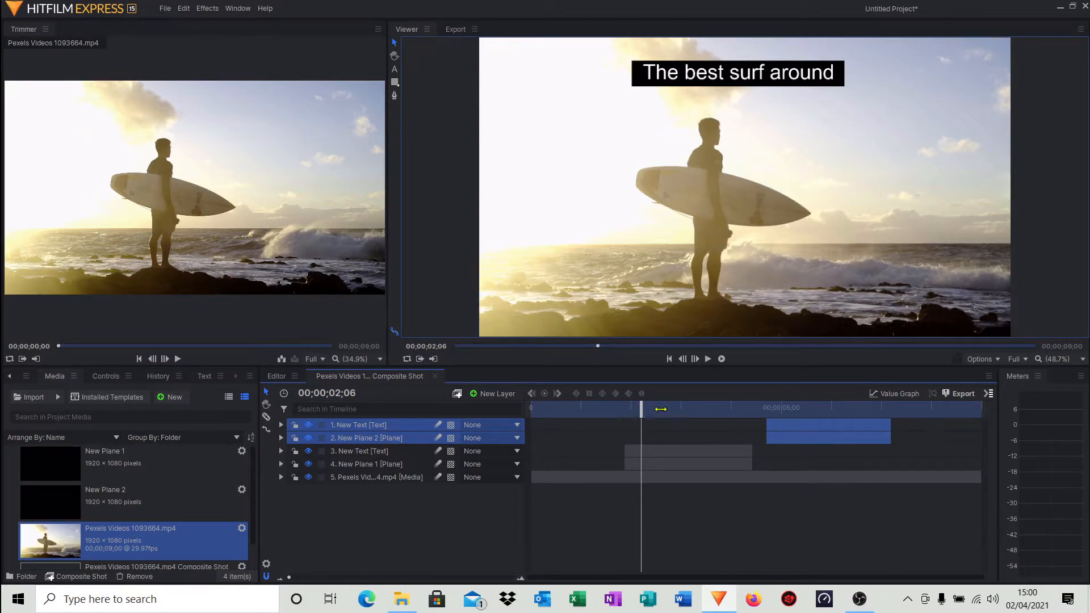
{"action": "left_click_drag", "start_coordinate": [660, 409], "coordinate": [716, 419]}
{"action": "left_click", "coordinate": [791, 459]}
{"action": "left_click", "coordinate": [788, 437]}
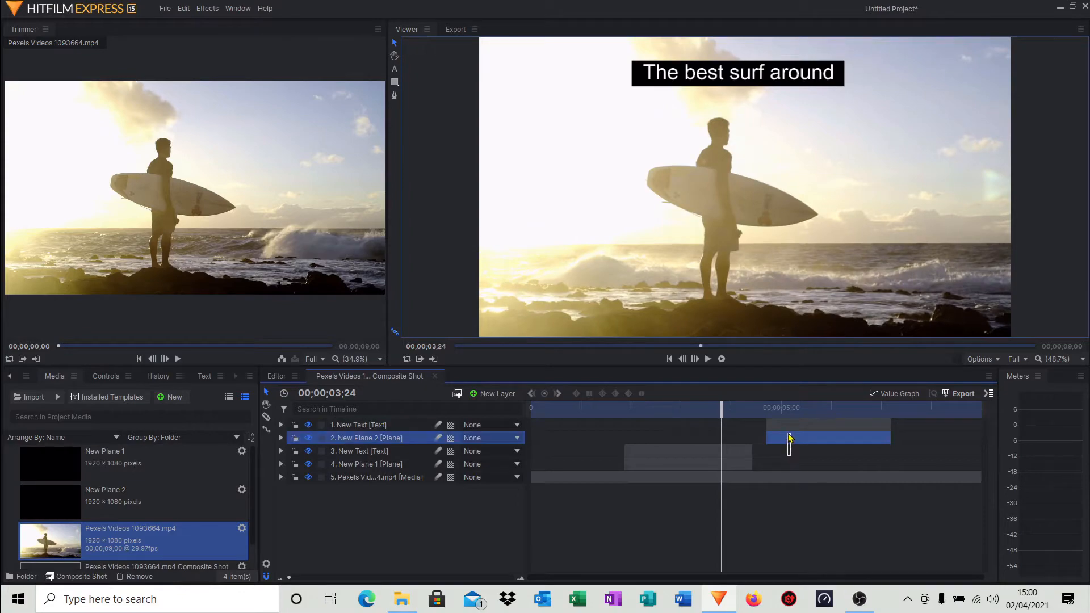
{"action": "left_click", "coordinate": [787, 427], "text": "ctrl"}
{"action": "left_click_drag", "start_coordinate": [782, 427], "coordinate": [743, 411]}
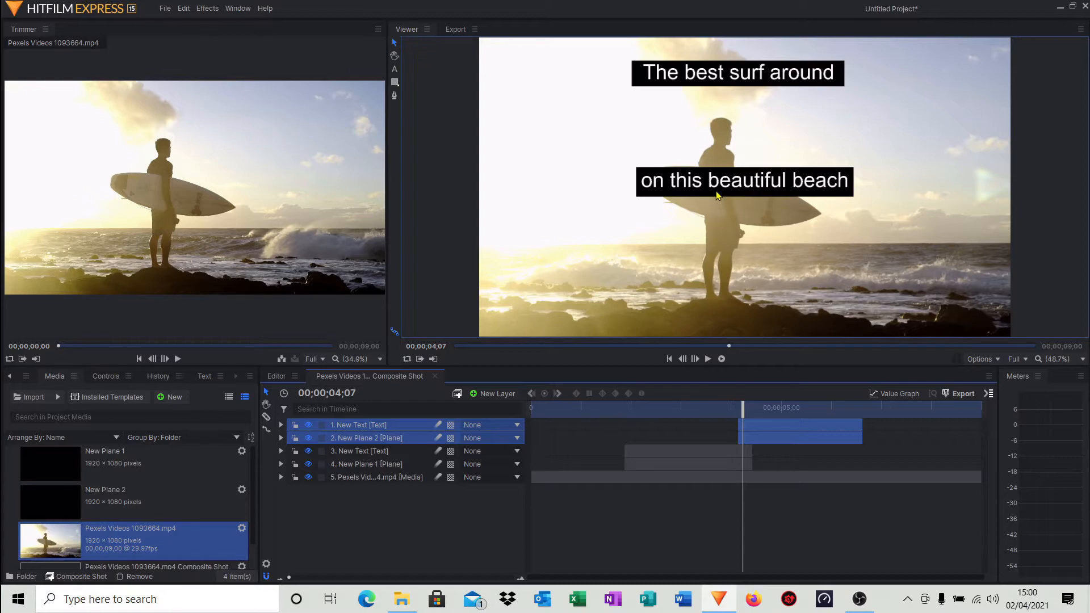
Move the second caption text and its backdrop plane up, just below the first caption.
{"action": "left_click_drag", "start_coordinate": [724, 182], "coordinate": [714, 134]}
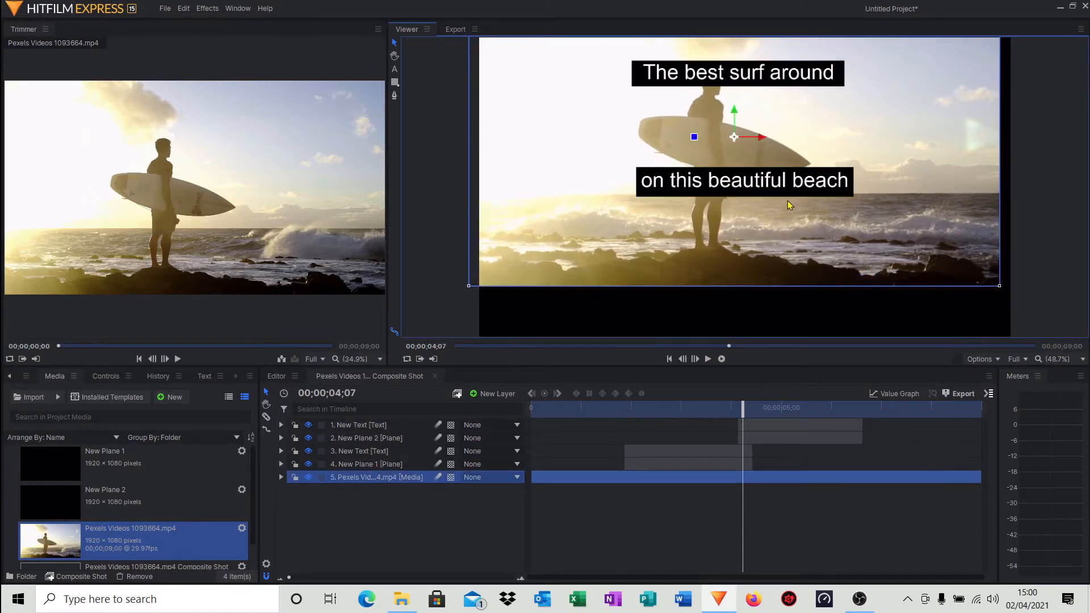
{"action": "key", "text": "ctrl+z"}
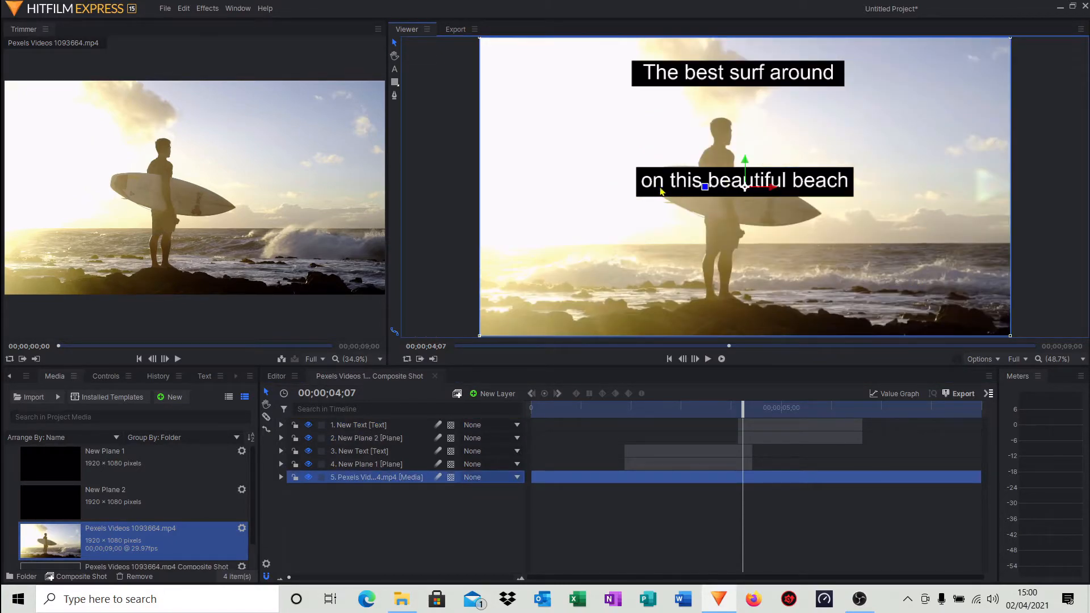
{"action": "left_click", "coordinate": [674, 193]}
{"action": "left_click_drag", "start_coordinate": [660, 181], "coordinate": [658, 113]}
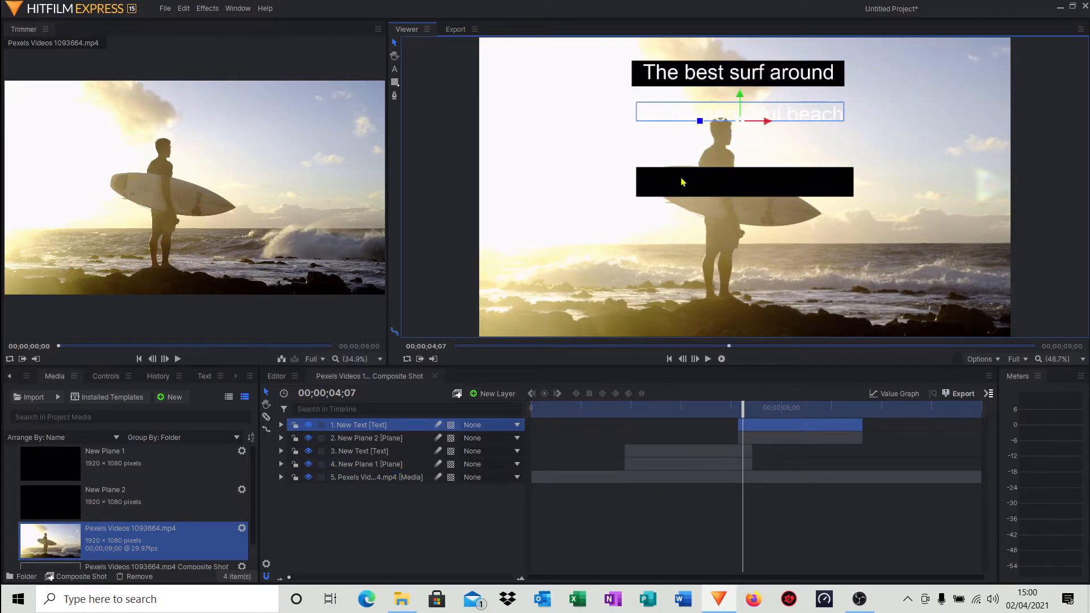
{"action": "left_click_drag", "start_coordinate": [681, 180], "coordinate": [675, 112]}
{"action": "left_click_drag", "start_coordinate": [676, 108], "coordinate": [676, 114]}
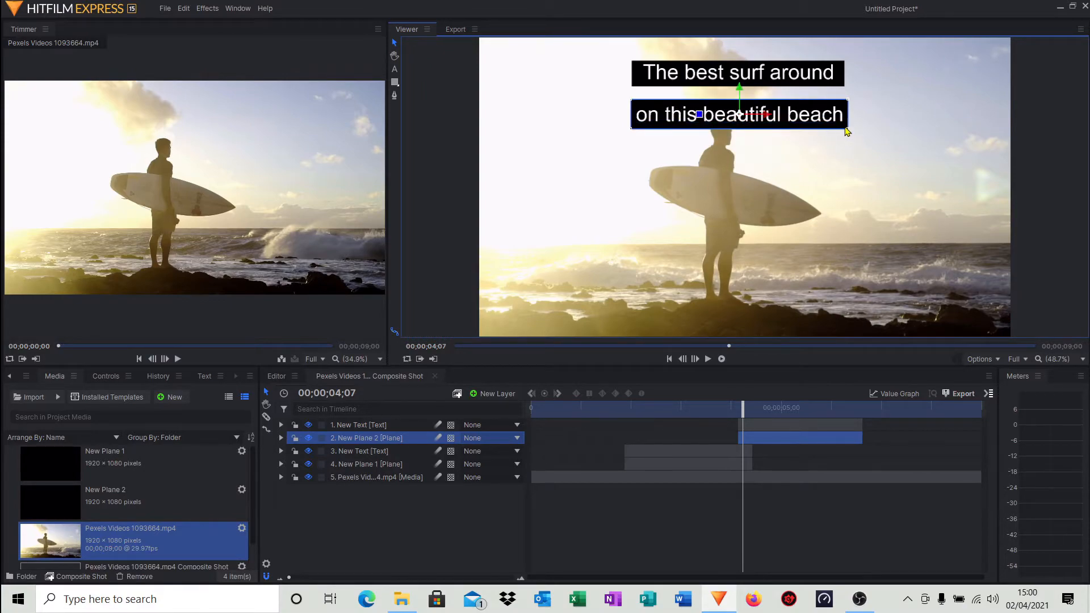
{"action": "left_click_drag", "start_coordinate": [847, 125], "coordinate": [849, 100]}
{"action": "left_click", "coordinate": [849, 100]}
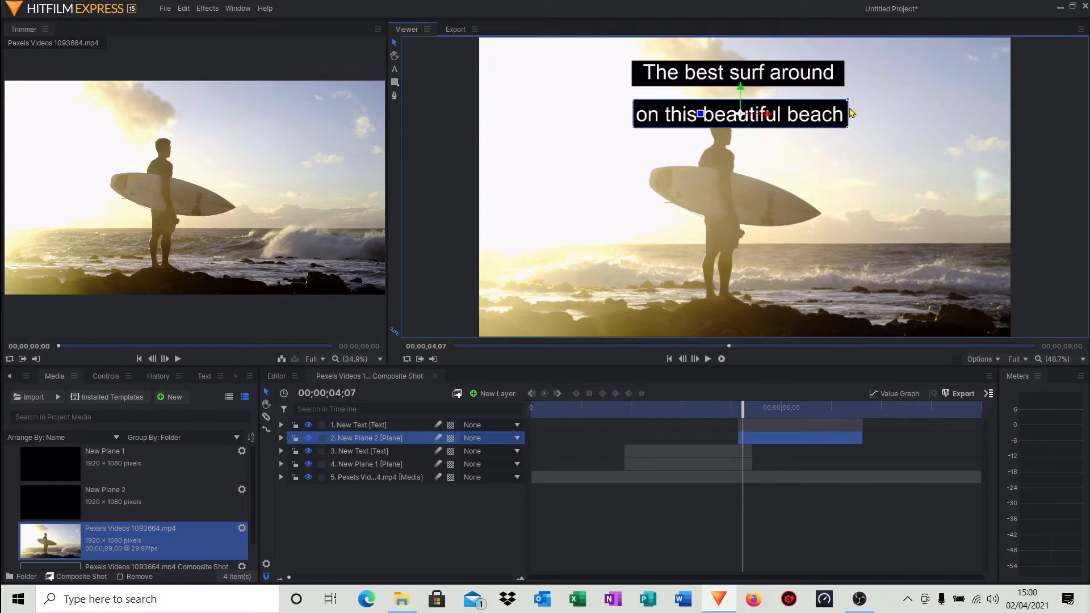
{"action": "left_click", "coordinate": [855, 178]}
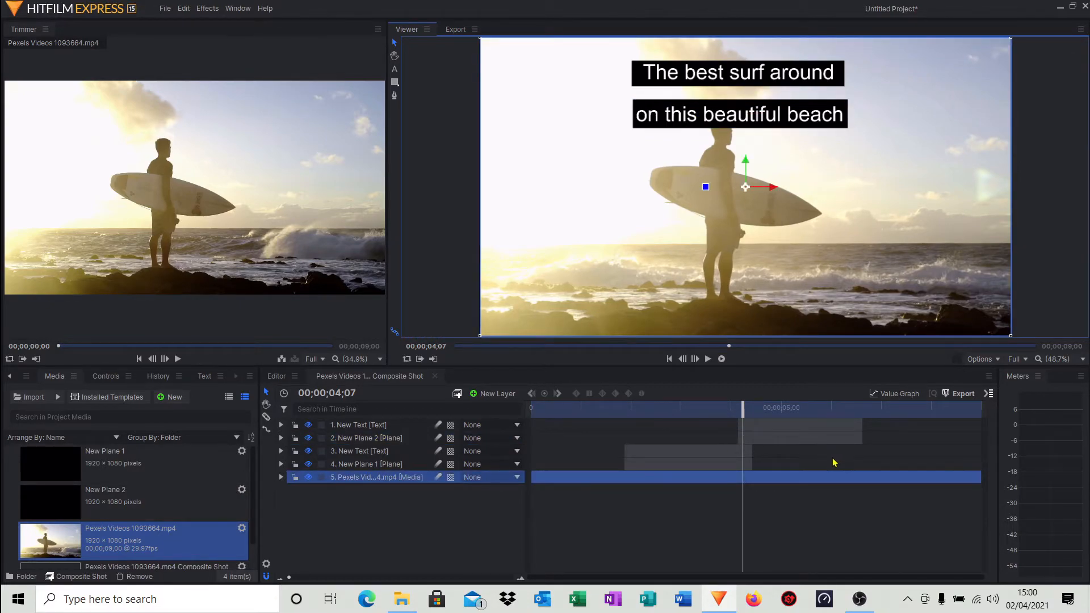
Retime the second caption text and plane to run from about 4.4 to 6.9 seconds, previewing playback.
{"action": "left_click_drag", "start_coordinate": [833, 462], "coordinate": [907, 432]}
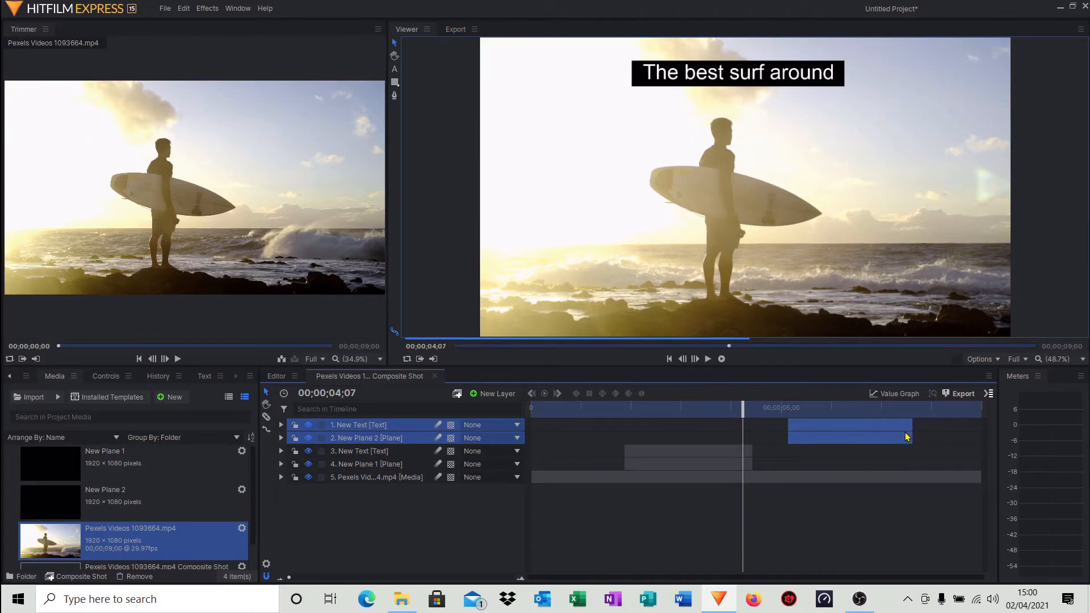
{"action": "left_click", "coordinate": [670, 358]}
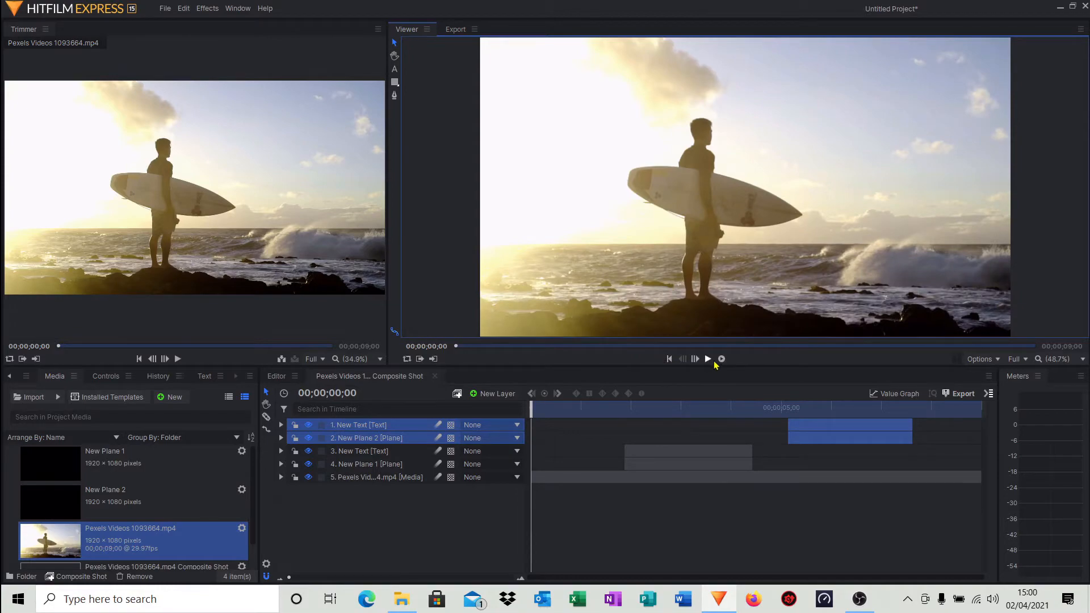
{"action": "left_click", "coordinate": [709, 362]}
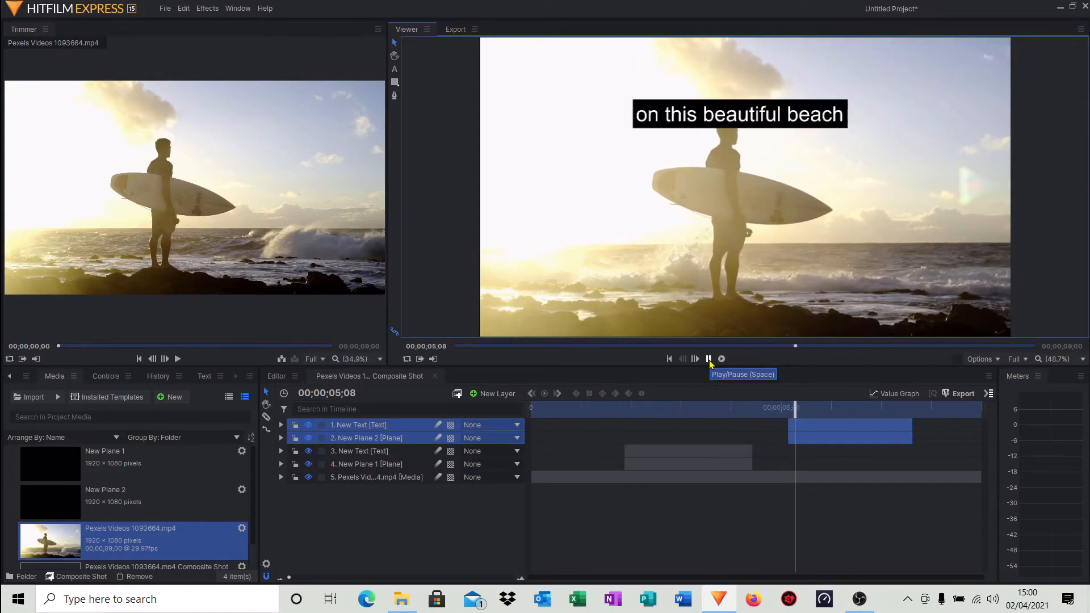
{"action": "left_click", "coordinate": [708, 359]}
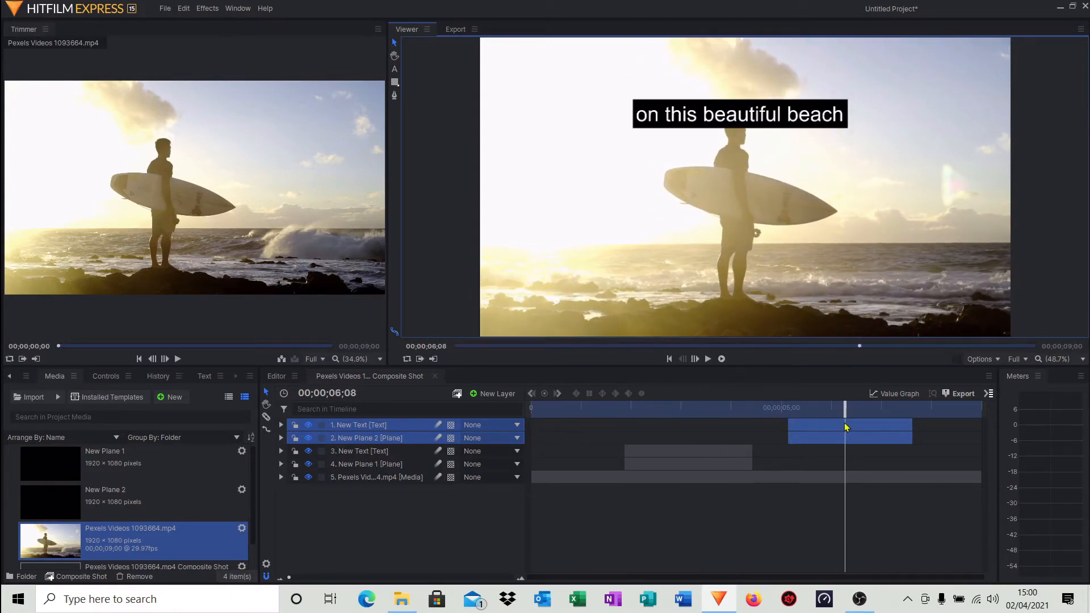
{"action": "left_click", "coordinate": [884, 452]}
{"action": "left_click_drag", "start_coordinate": [874, 426], "coordinate": [711, 409]}
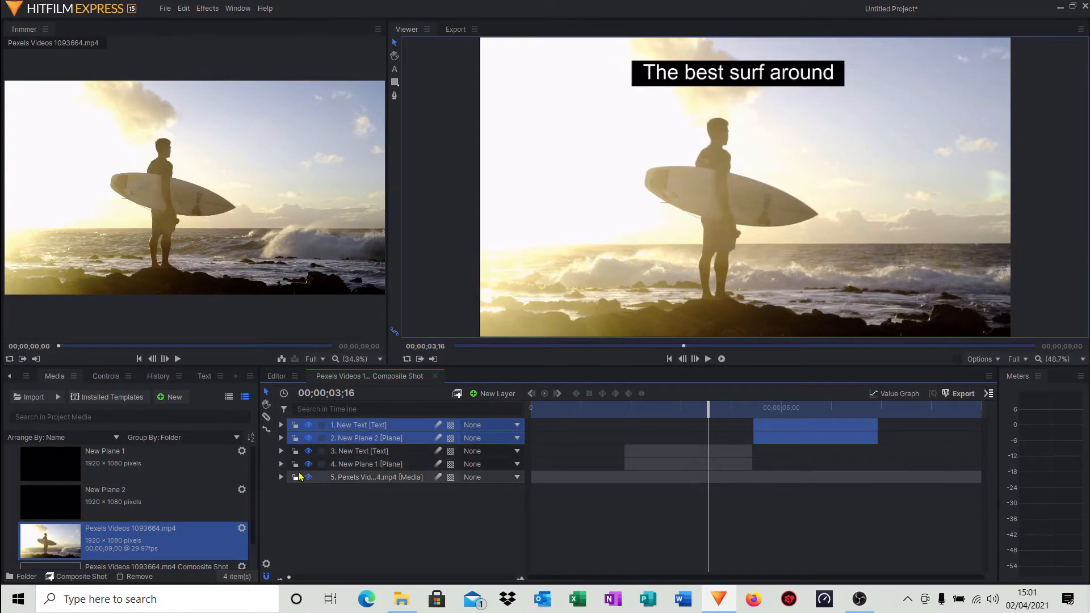
Set a keyframed opacity of 61% on the first caption's backdrop plane.
{"action": "left_click", "coordinate": [280, 464]}
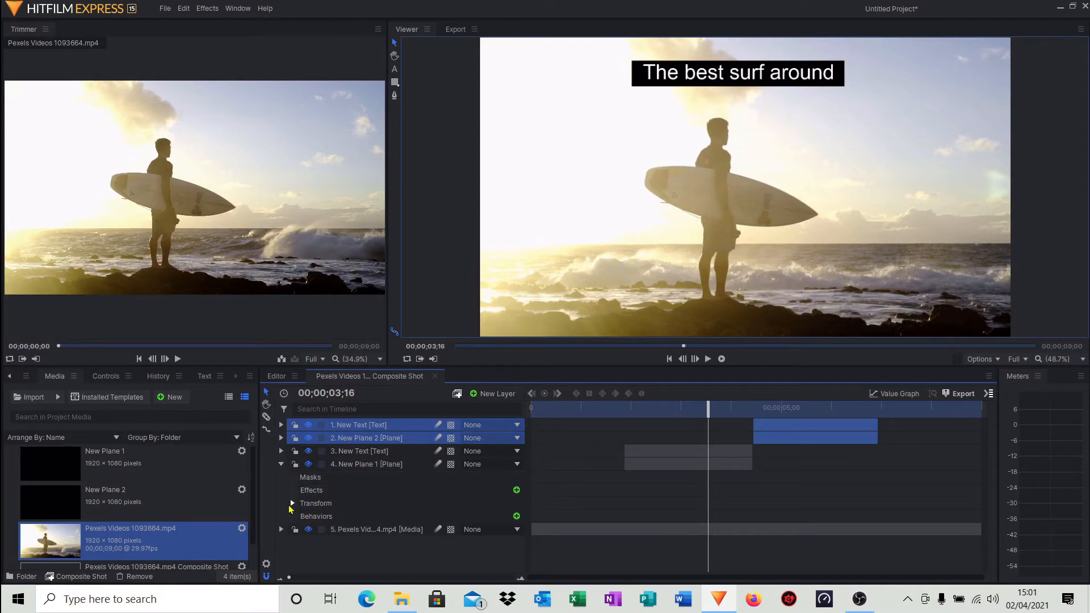
{"action": "left_click", "coordinate": [291, 503]}
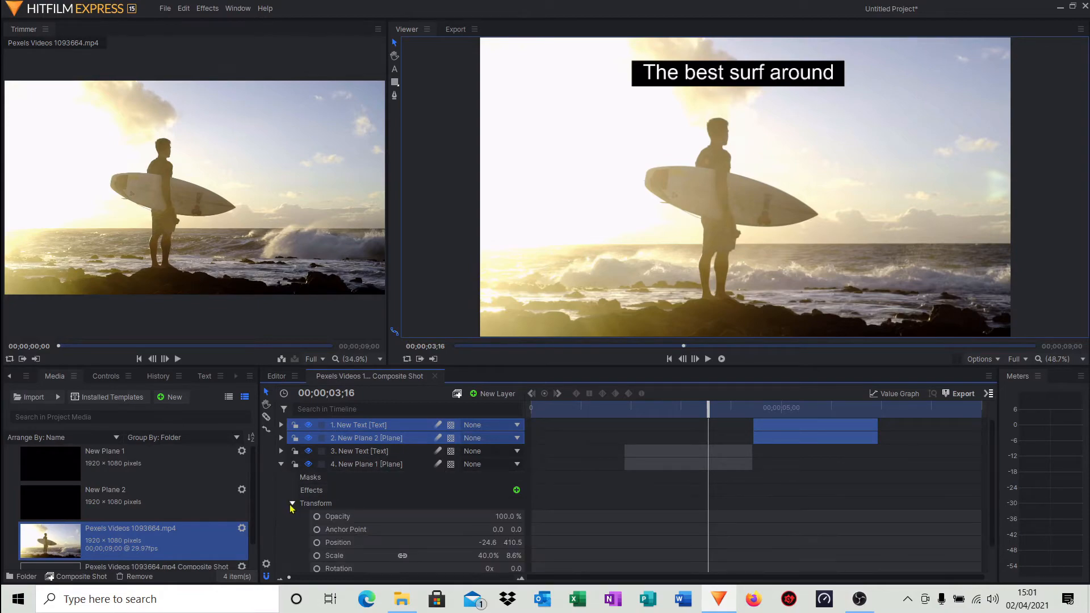
{"action": "left_click", "coordinate": [316, 516]}
{"action": "left_click_drag", "start_coordinate": [504, 517], "coordinate": [482, 517]}
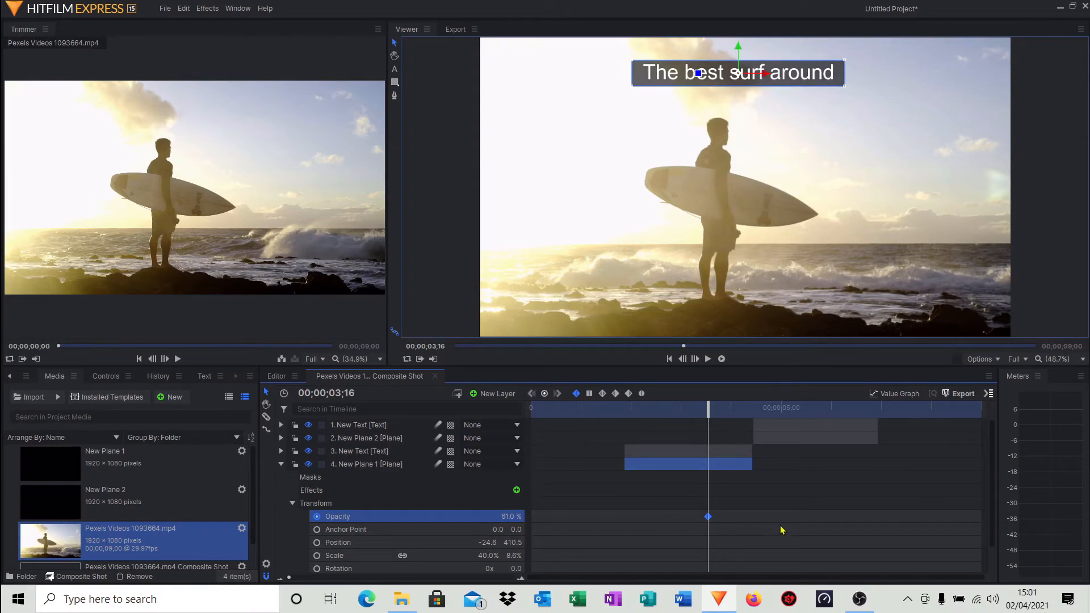
Set a keyframed opacity of 56% on the second caption's backdrop plane at 00;00;04;26.
{"action": "left_click_drag", "start_coordinate": [708, 416], "coordinate": [771, 416]}
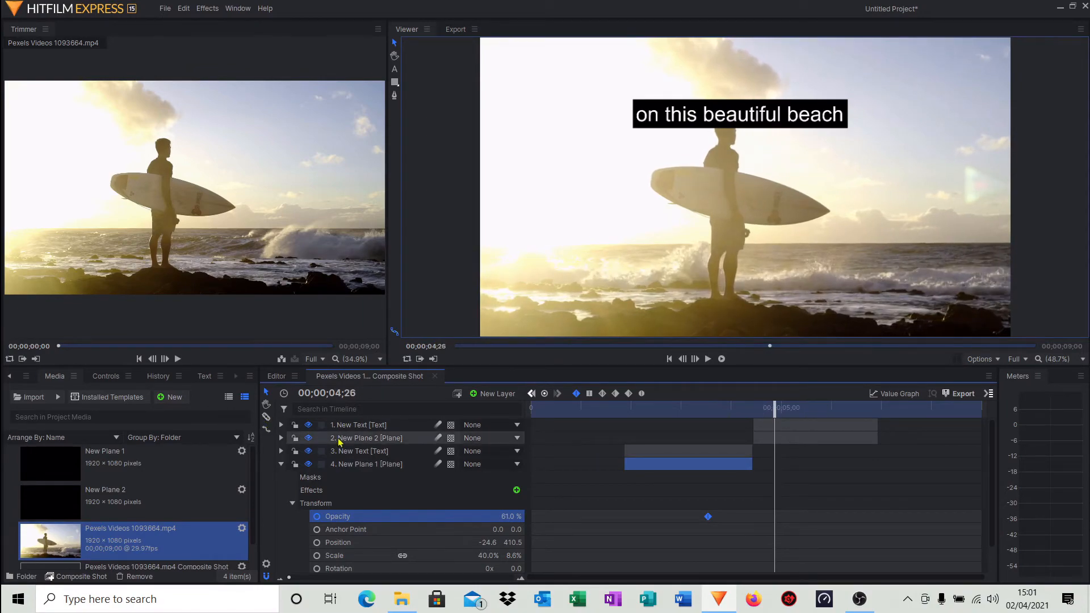
{"action": "left_click", "coordinate": [281, 438]}
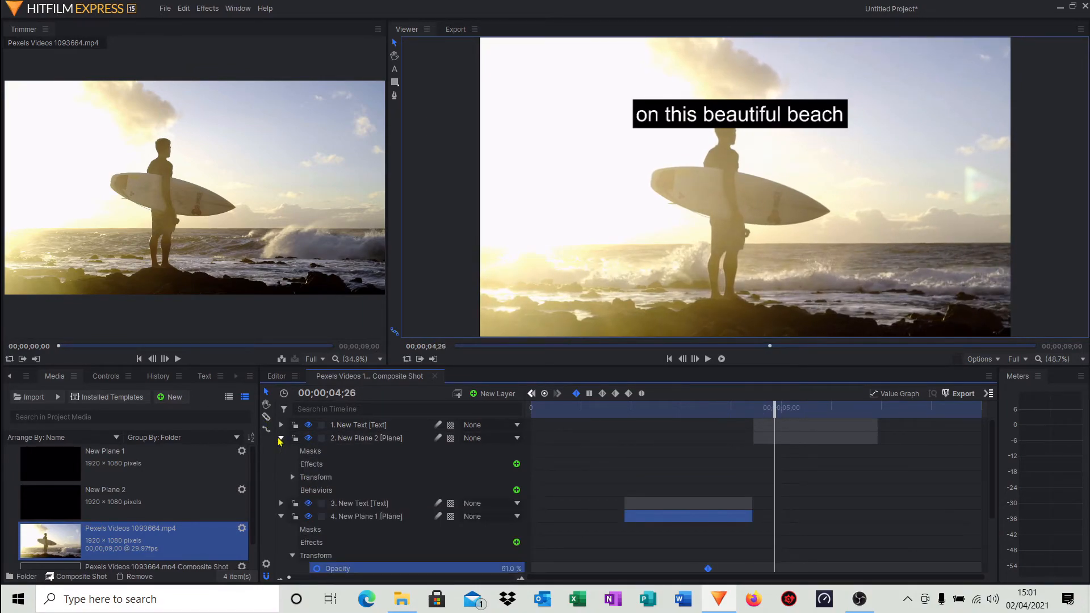
{"action": "left_click", "coordinate": [292, 476]}
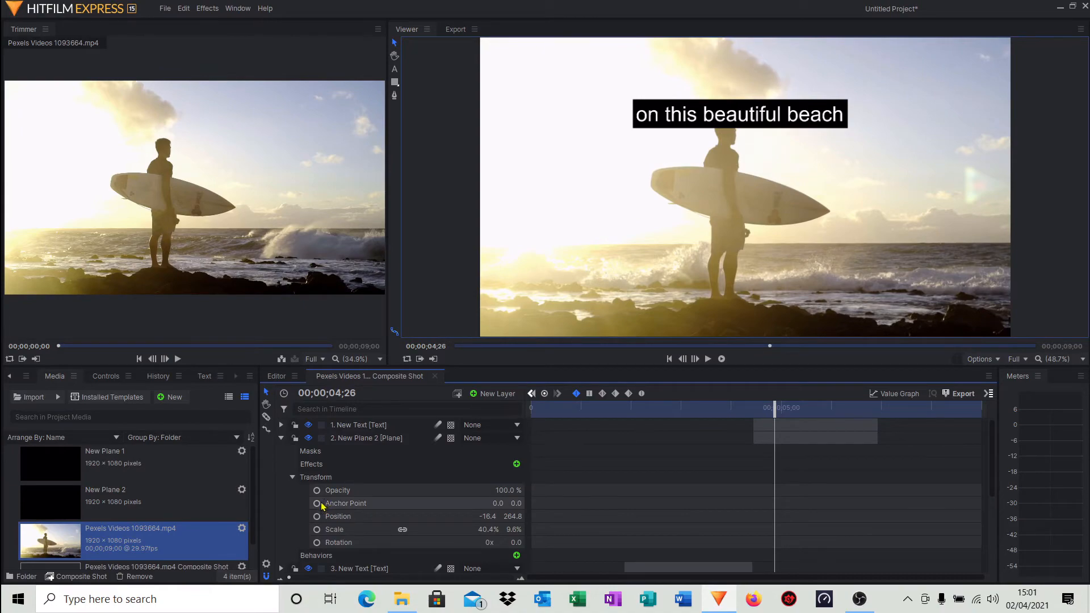
{"action": "left_click", "coordinate": [379, 491]}
{"action": "left_click", "coordinate": [317, 490]}
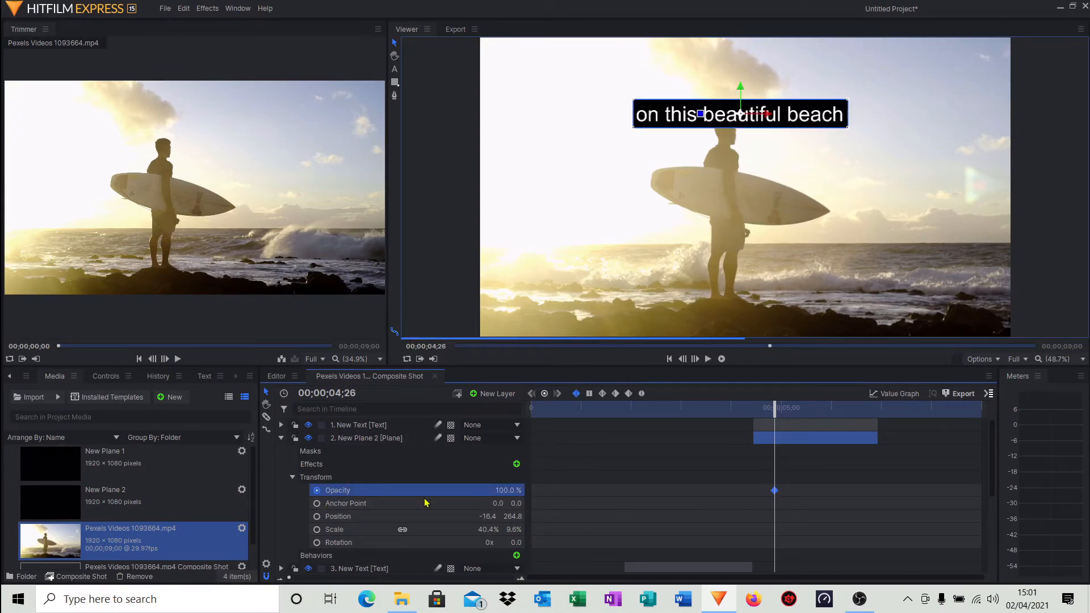
{"action": "left_click_drag", "start_coordinate": [508, 490], "coordinate": [484, 491]}
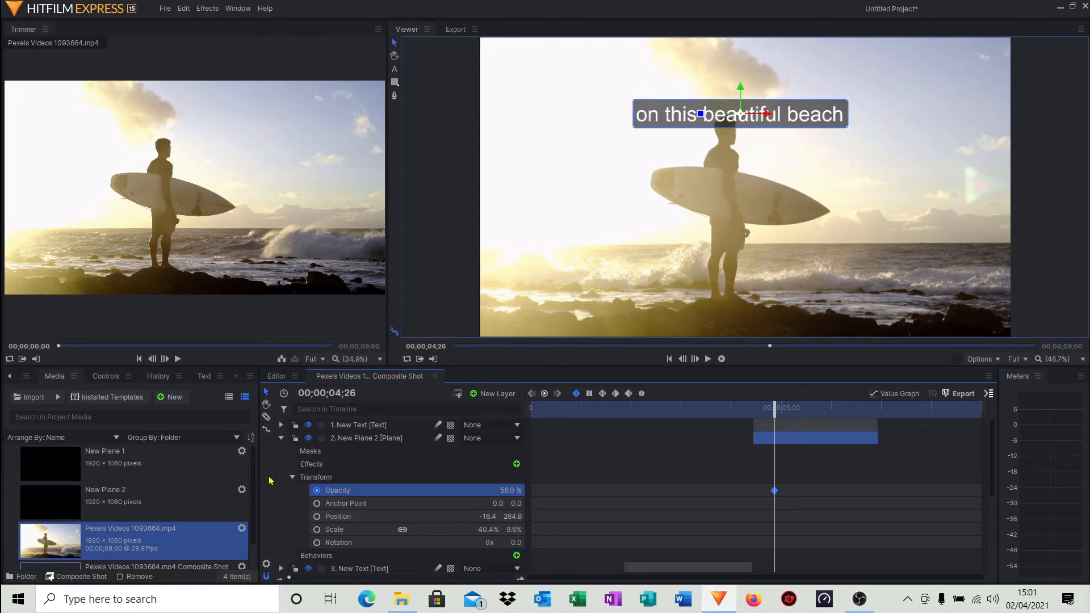
Collapse the plane layer properties and play back the edited sequence.
{"action": "left_click", "coordinate": [292, 477]}
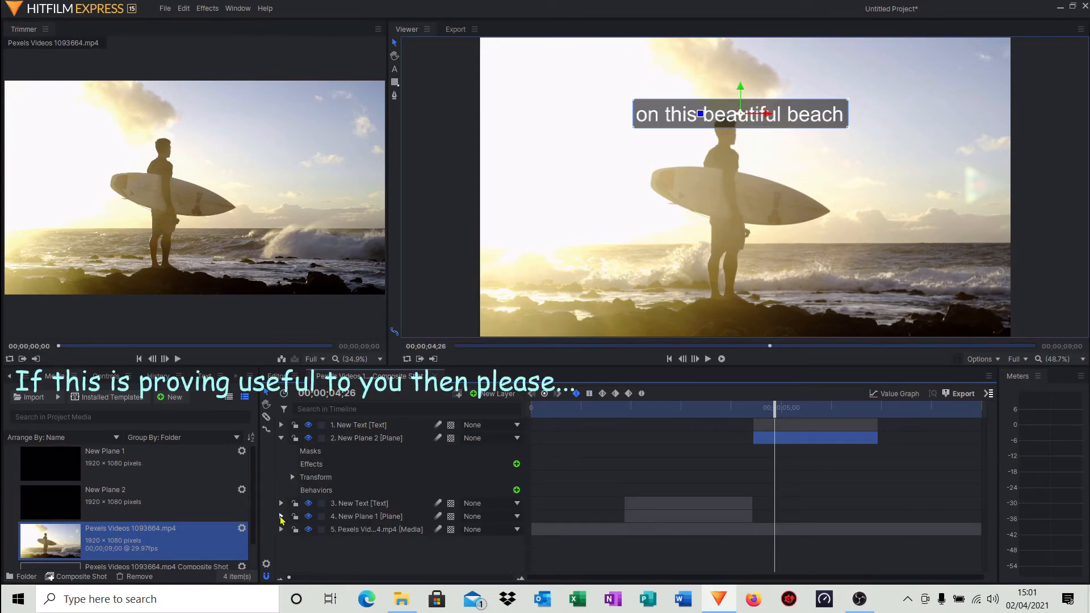
{"action": "left_click", "coordinate": [280, 438]}
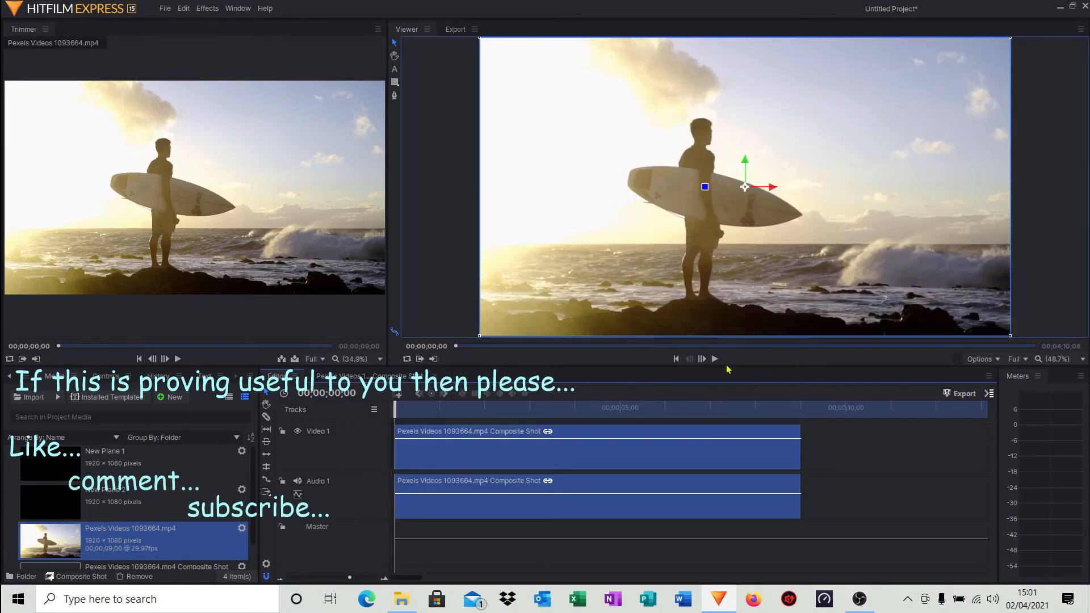
{"action": "left_click", "coordinate": [714, 359]}
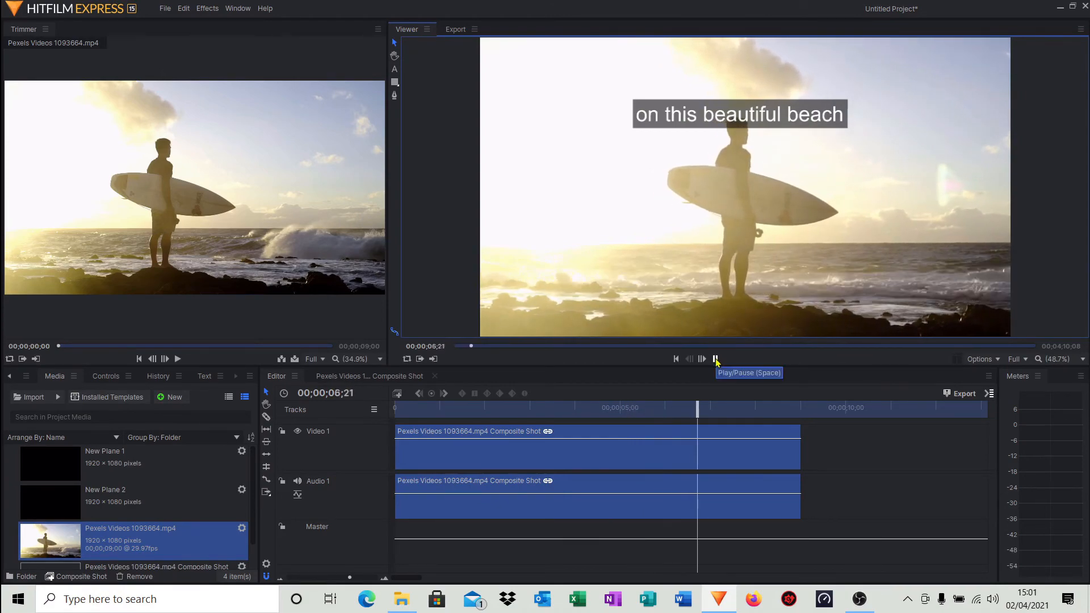
{"action": "left_click", "coordinate": [715, 359]}
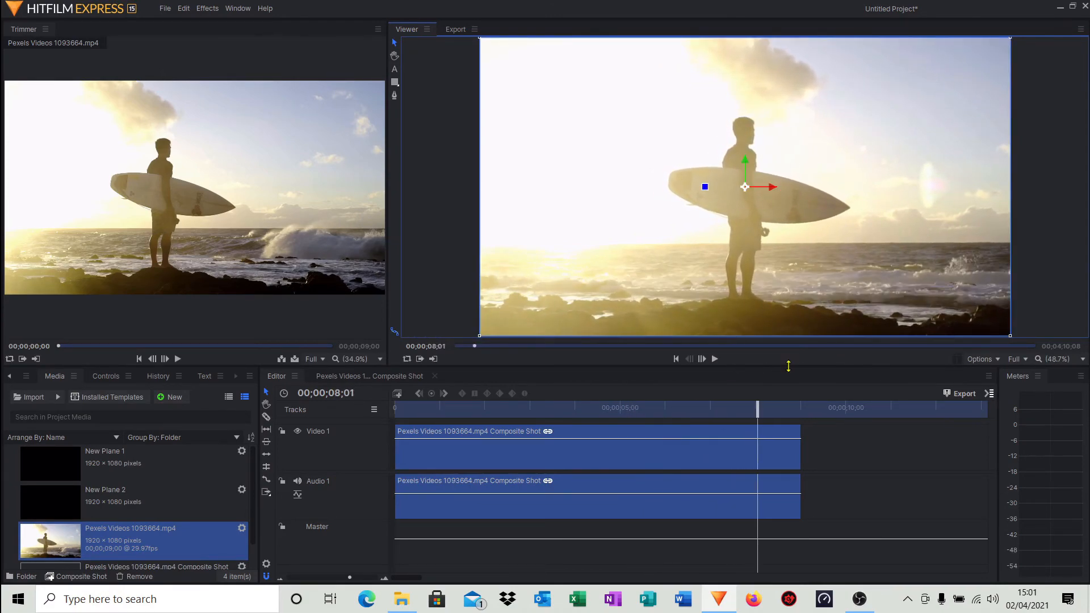